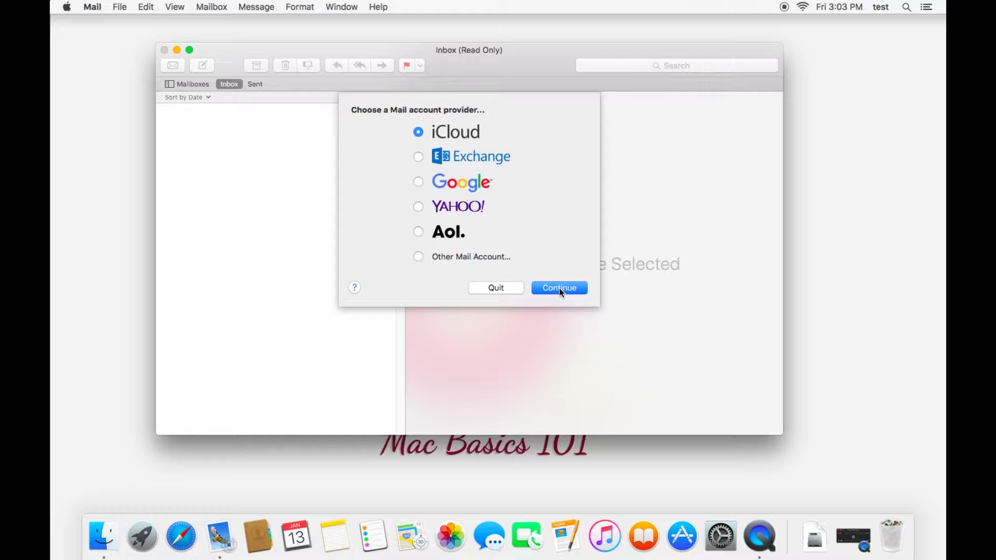
# Continue with iCloud selected as the mail account provider.
pyautogui.click(559, 288)
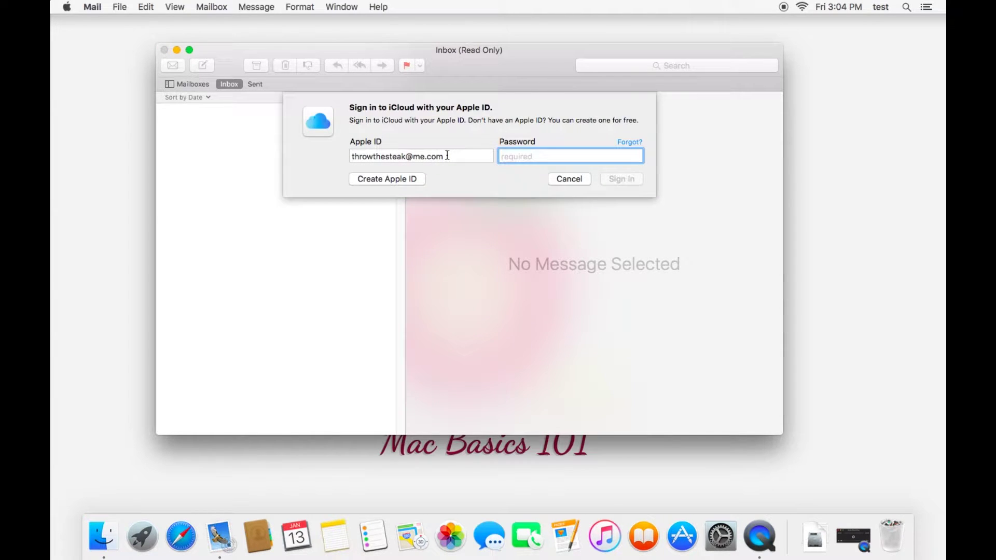
# Check the Apple ID address already entered in the iCloud sign-in field.
pyautogui.moveTo(447, 156); pyautogui.dragTo(271, 137)
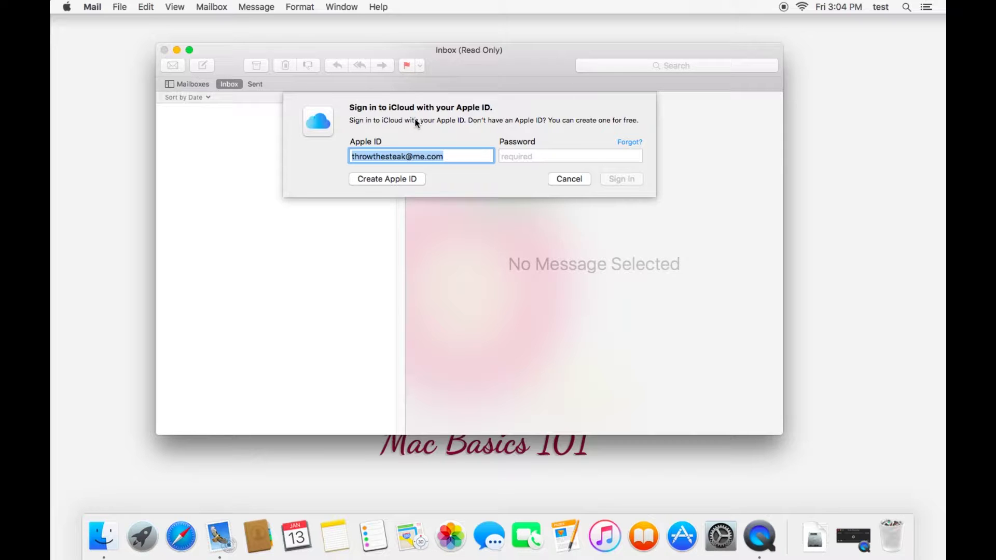
pyautogui.click(426, 156)
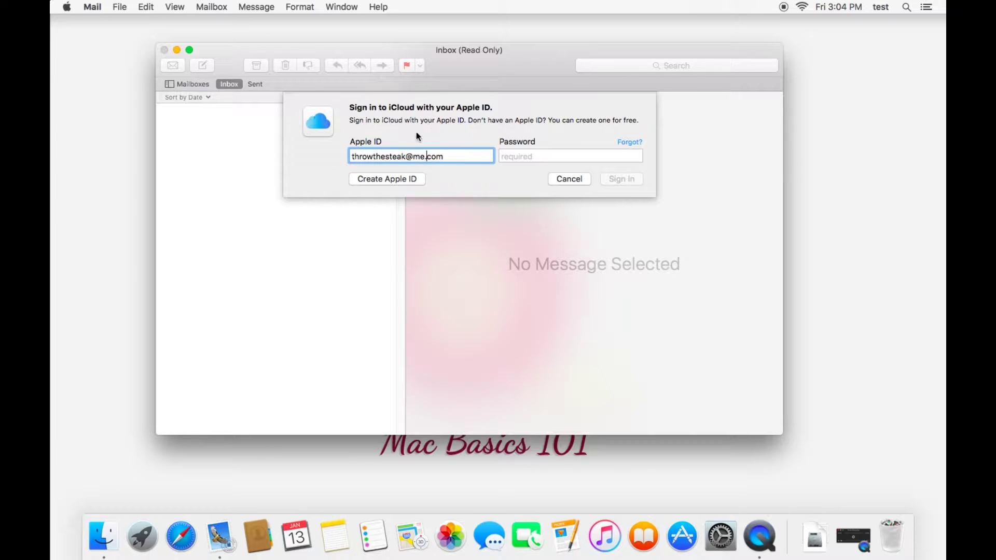
pyautogui.moveTo(412, 156); pyautogui.dragTo(494, 161)
pyautogui.click(484, 159)
pyautogui.moveTo(413, 156); pyautogui.dragTo(443, 155)
pyautogui.click(463, 152)
# Enter the account password and submit the iCloud sign-in.
pyautogui.click(524, 156)
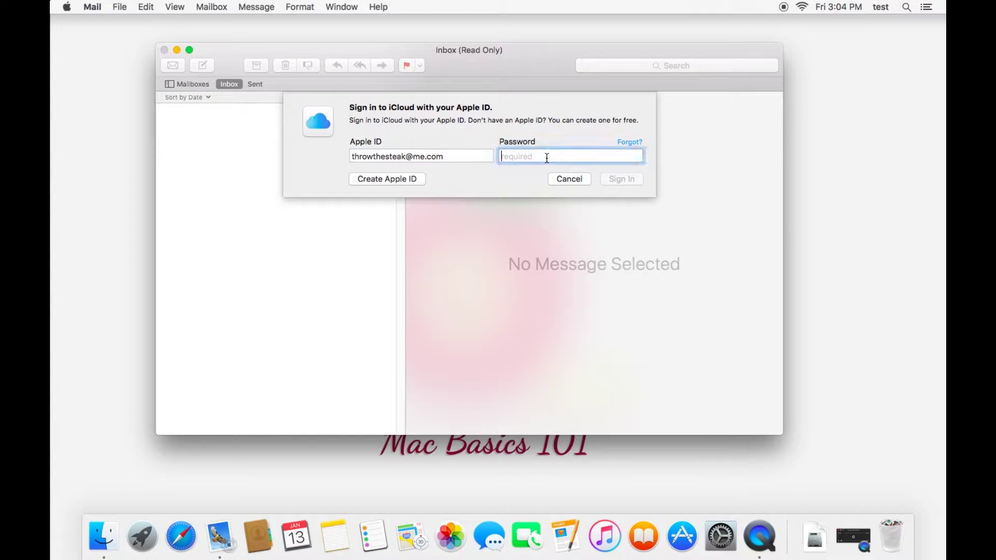
pyautogui.write('a••••••••')
pyautogui.press('Return')
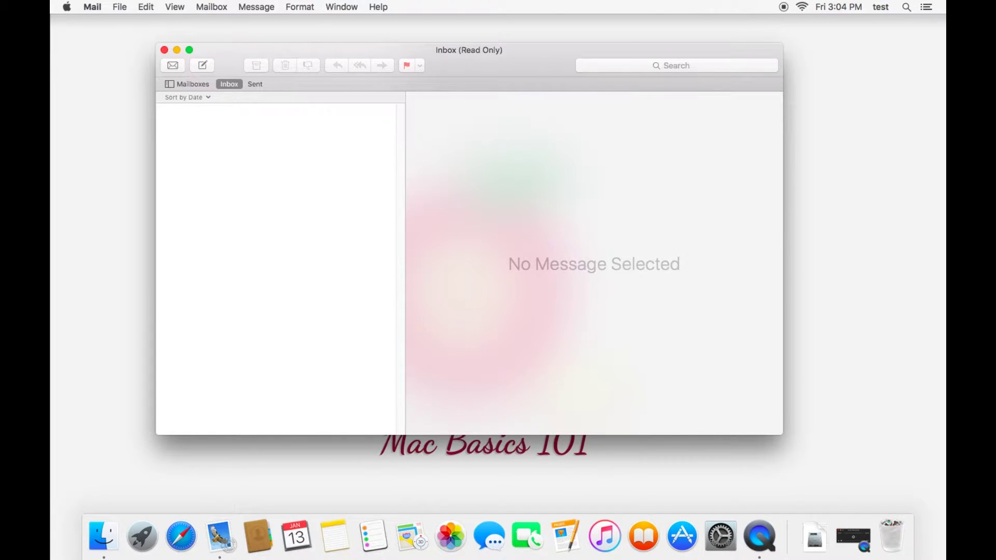
# Turn off Photos in the iCloud services list and add the iCloud account.
pyautogui.moveTo(585, 171)
pyautogui.mouseDown()
pyautogui.moveTo(587, 244)
pyautogui.moveTo(587, 151)
pyautogui.mouseUp()
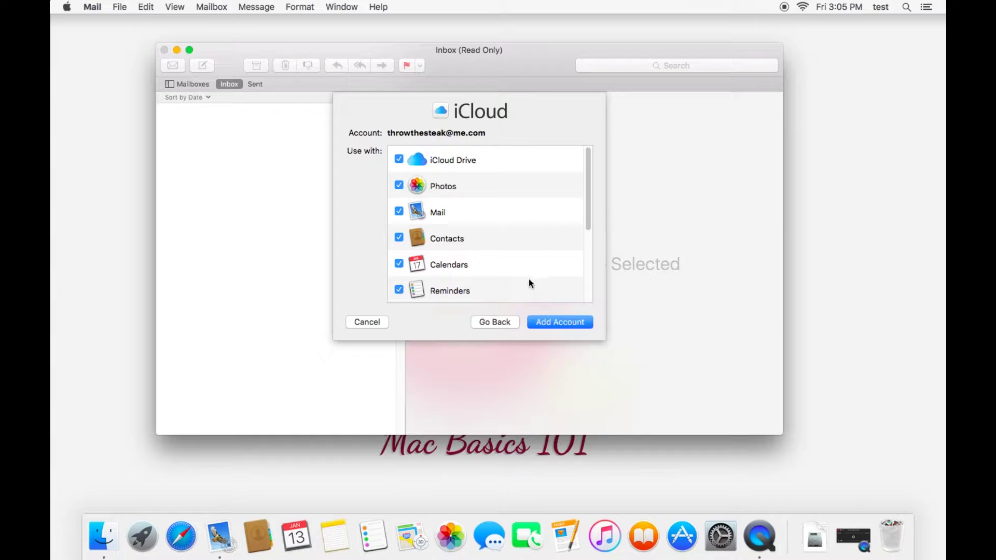
pyautogui.moveTo(584, 201); pyautogui.dragTo(591, 281)
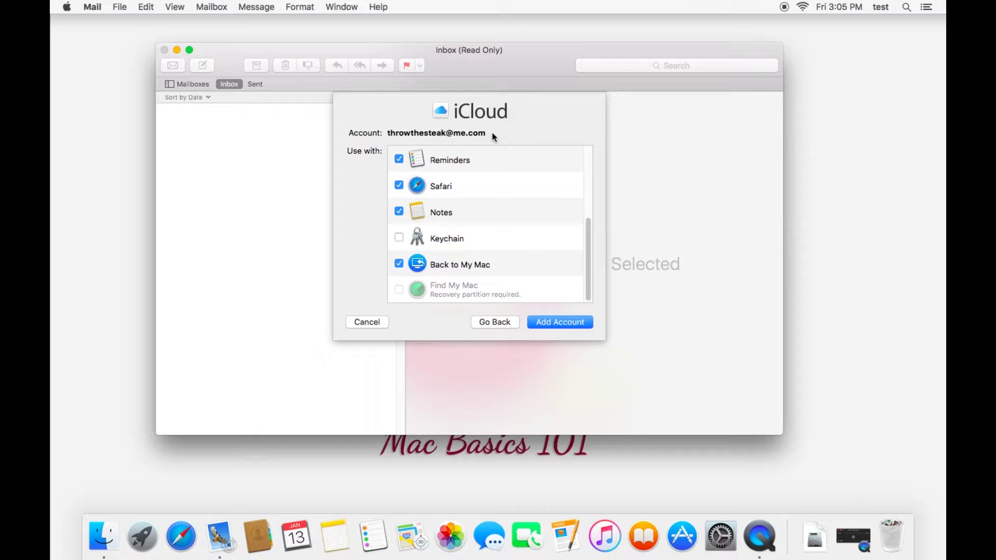
pyautogui.scroll(4, 566, 228)
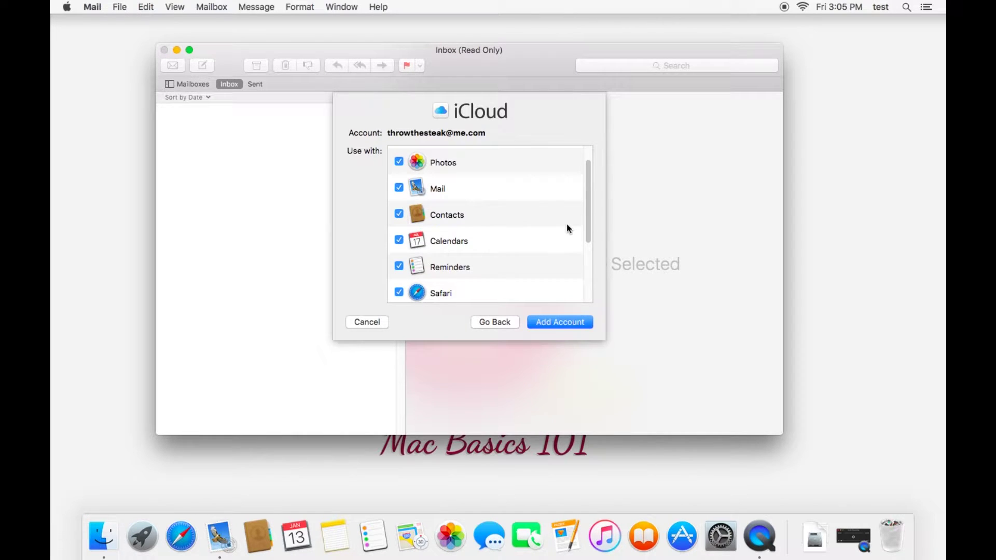
pyautogui.scroll(1, 567, 226)
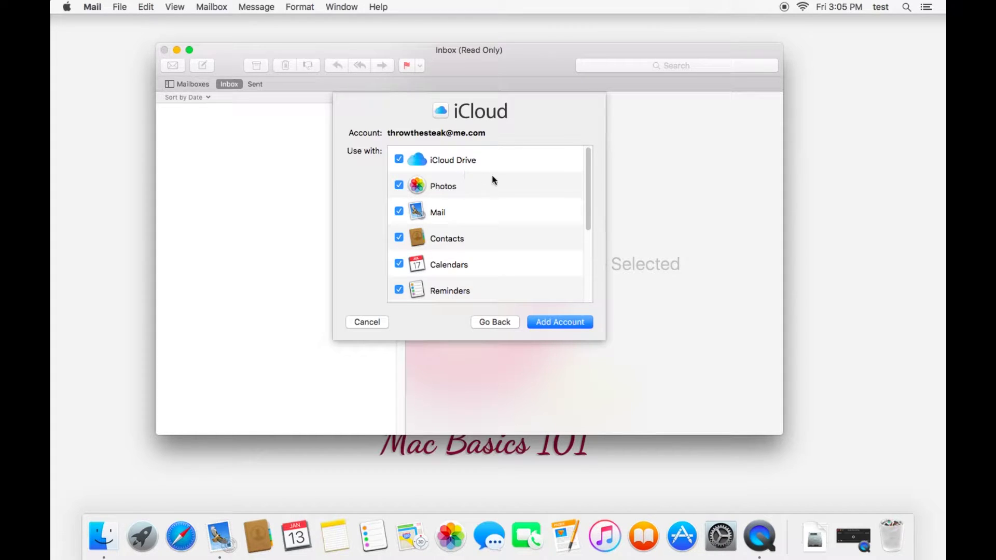
pyautogui.scroll(-2, 494, 178)
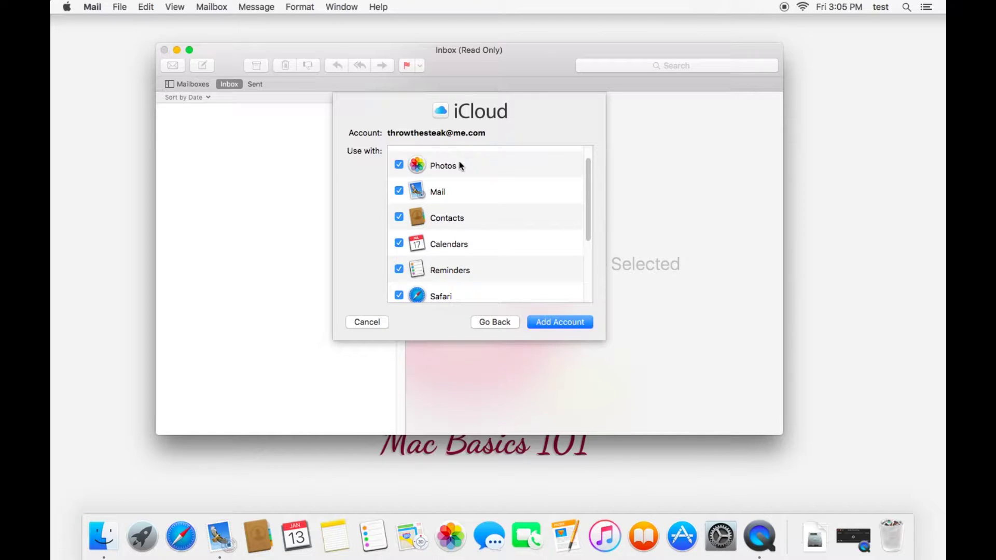
pyautogui.scroll(-1, 501, 160)
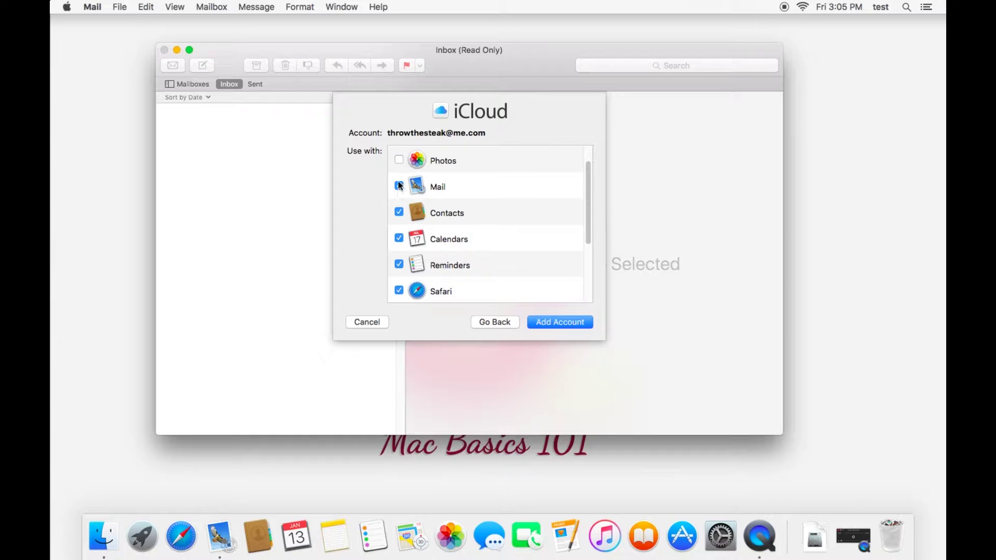
pyautogui.scroll(-4, 430, 190)
pyautogui.scroll(5, 435, 191)
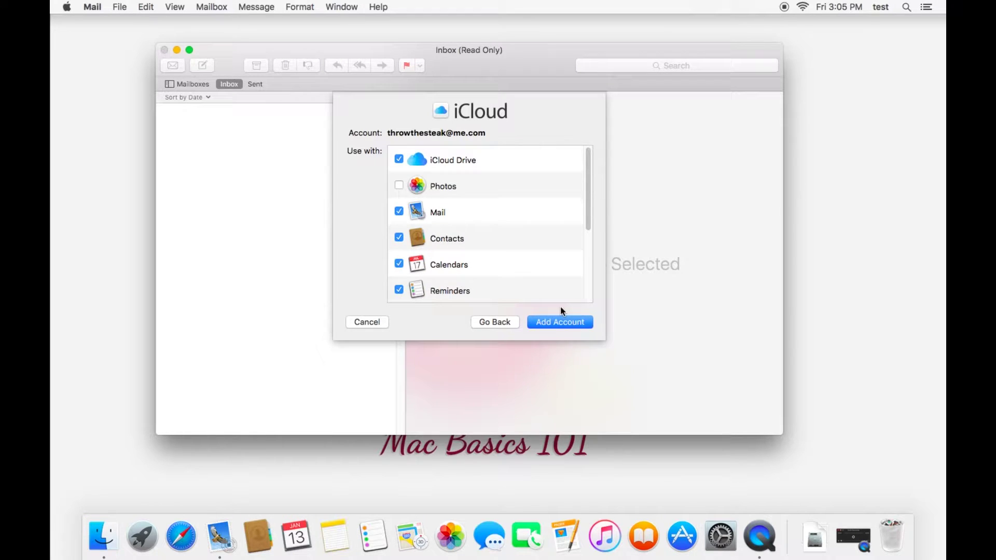
pyautogui.click(579, 324)
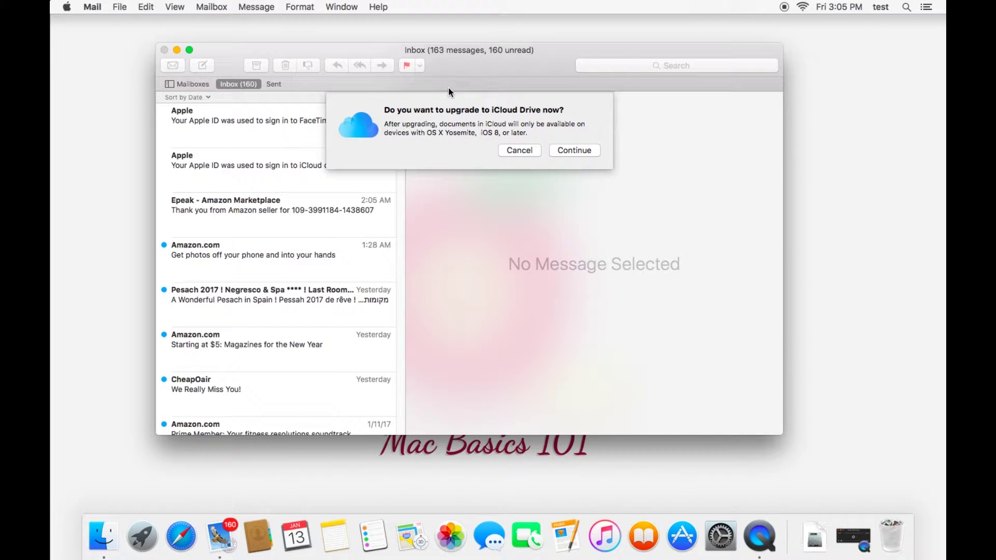
# Decline the iCloud Drive upgrade, let iCloud mail load, and open the Window menu.
pyautogui.click(513, 151)
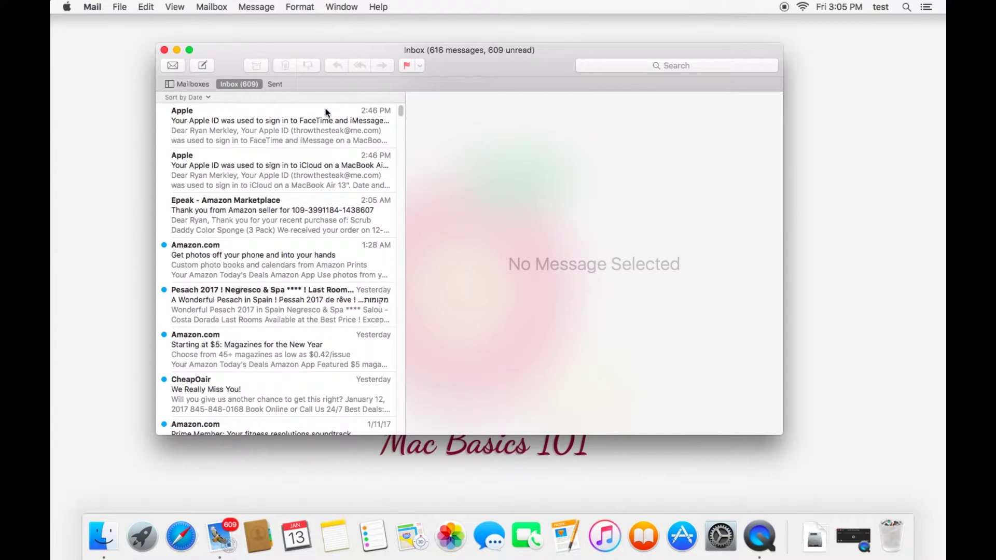
pyautogui.click(340, 7)
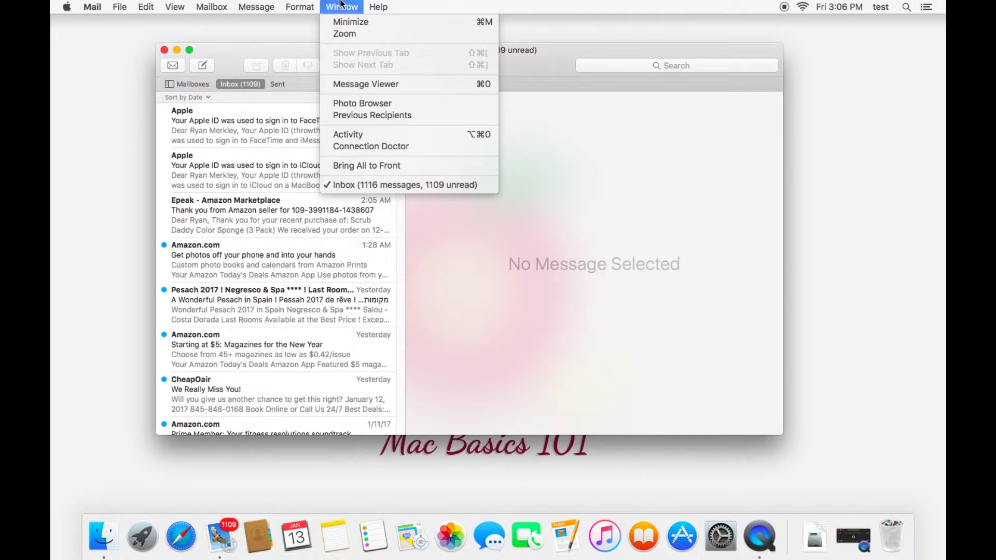
# Watch the mail download in the Activity window, move it aside, then close it.
pyautogui.click(358, 135)
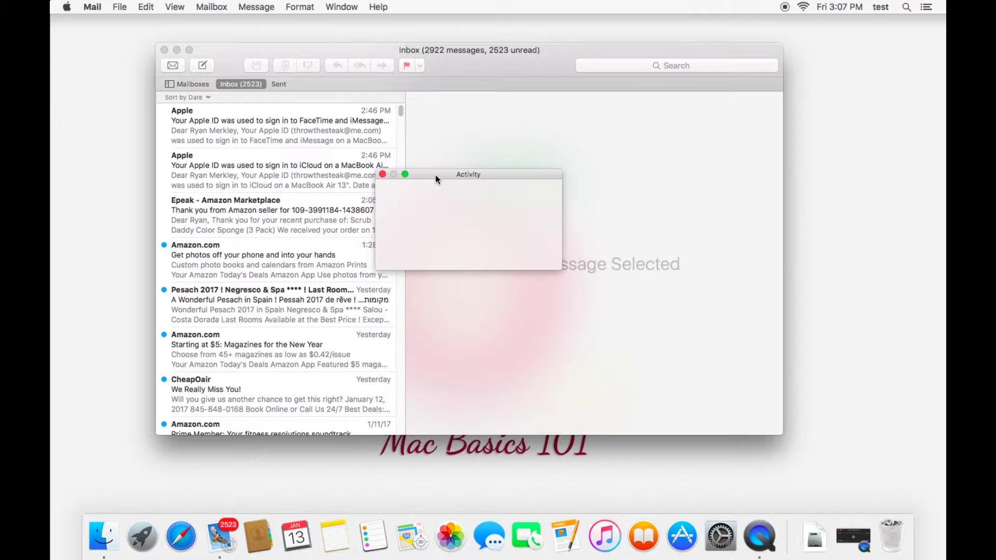
pyautogui.moveTo(419, 174); pyautogui.dragTo(395, 153)
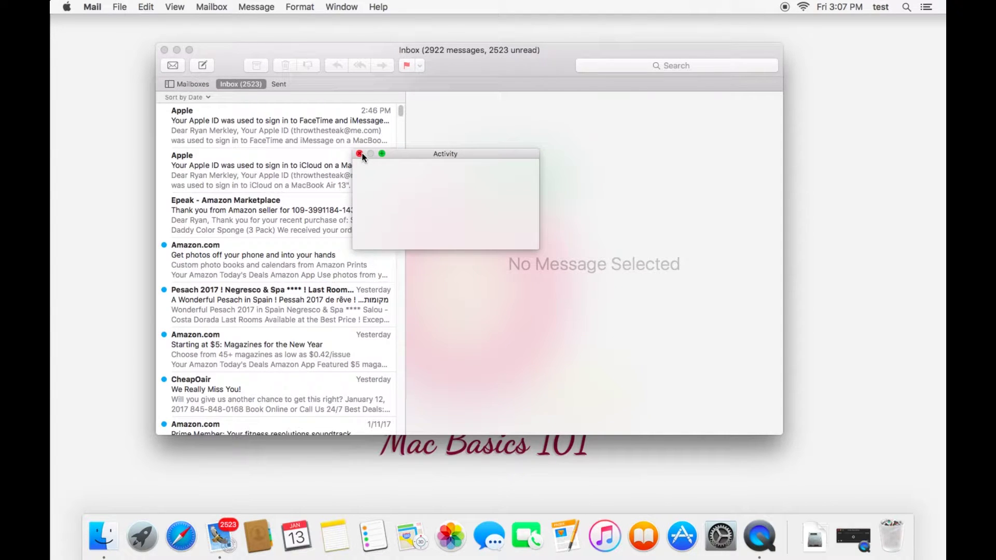
pyautogui.click(360, 154)
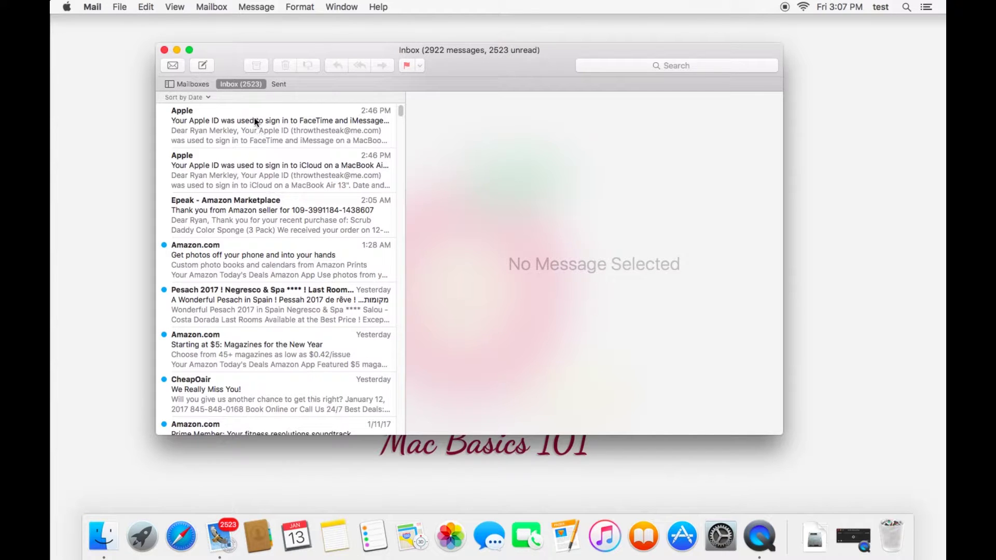
pyautogui.scroll(-10, 257, 316)
# Show the mailbox sidebar, check the empty Sent and Trash, and open the Apple FaceTime message.
pyautogui.scroll(10, 282, 260)
pyautogui.click(193, 84)
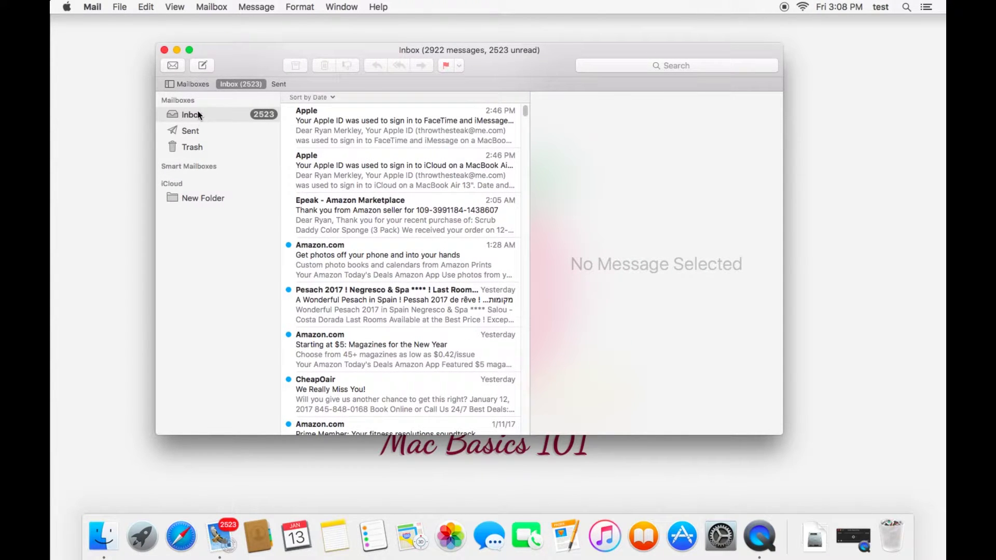
pyautogui.click(195, 132)
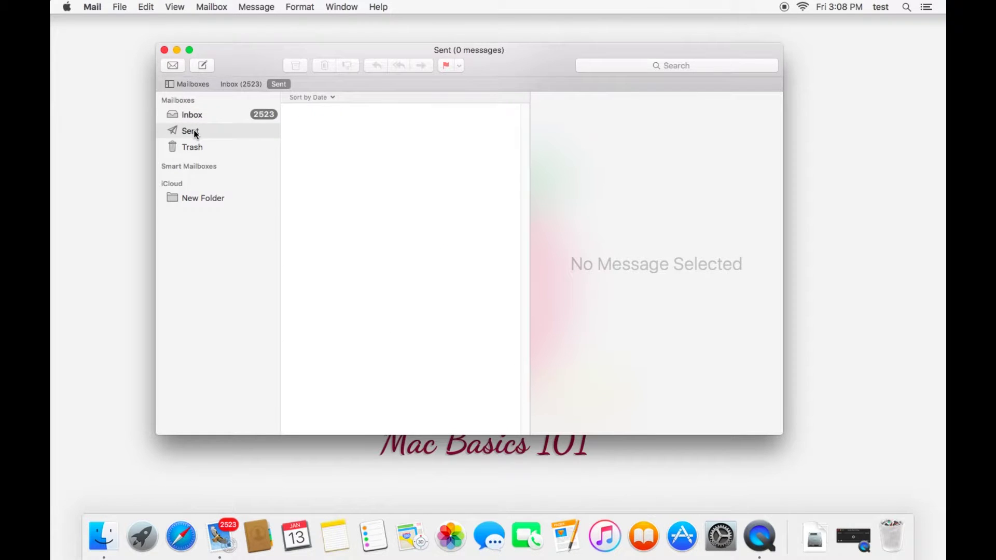
pyautogui.click(198, 148)
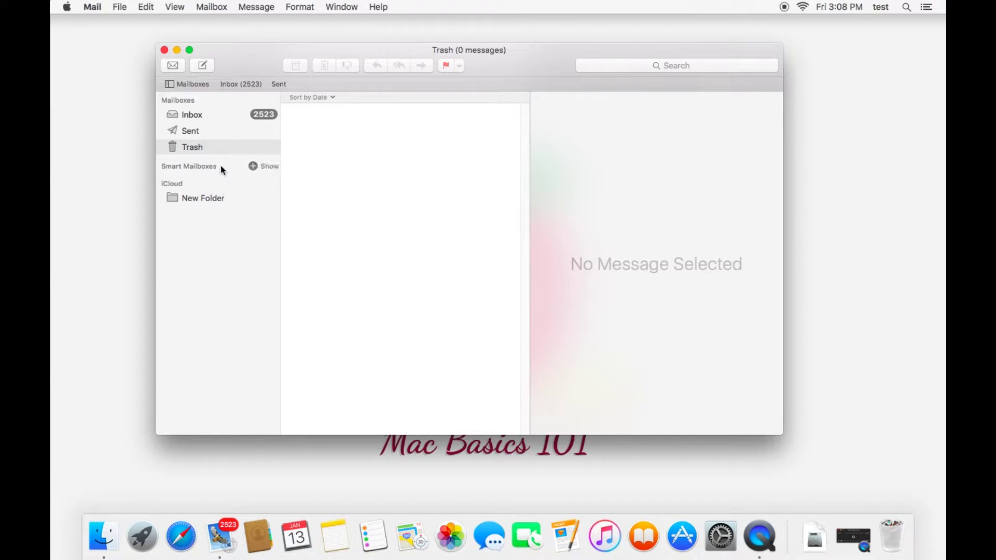
pyautogui.click(203, 113)
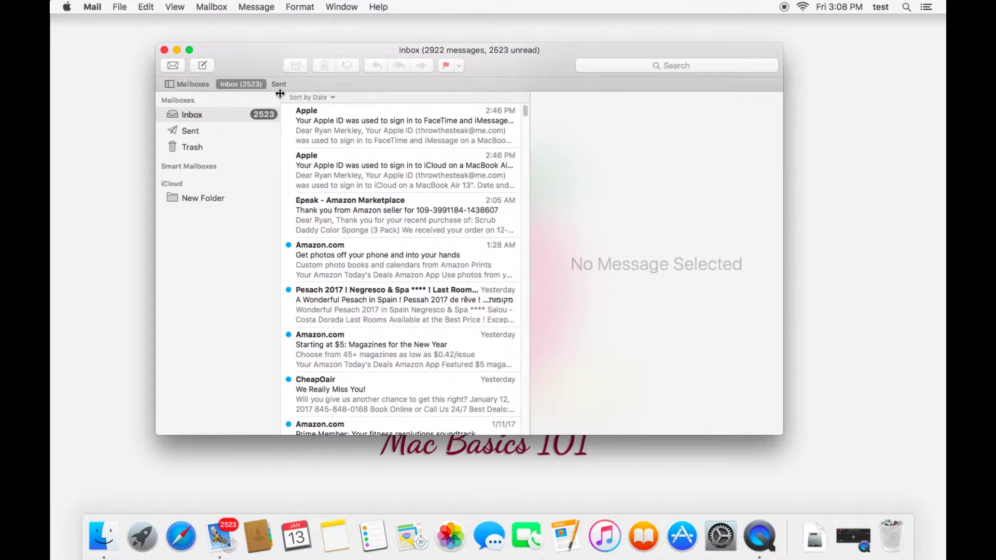
pyautogui.click(378, 129)
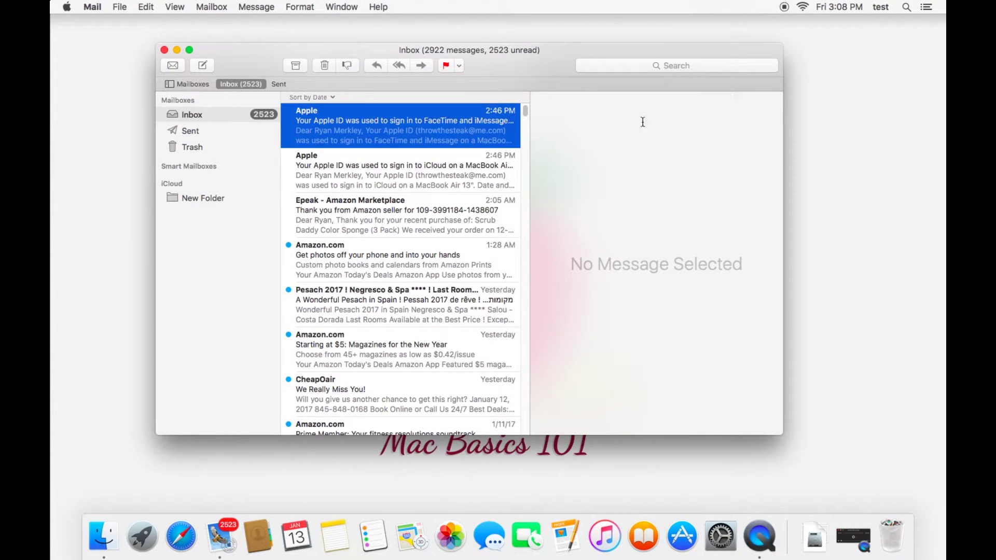
pyautogui.moveTo(784, 244); pyautogui.dragTo(887, 244)
pyautogui.scroll(-5, 726, 218)
pyautogui.scroll(5, 649, 187)
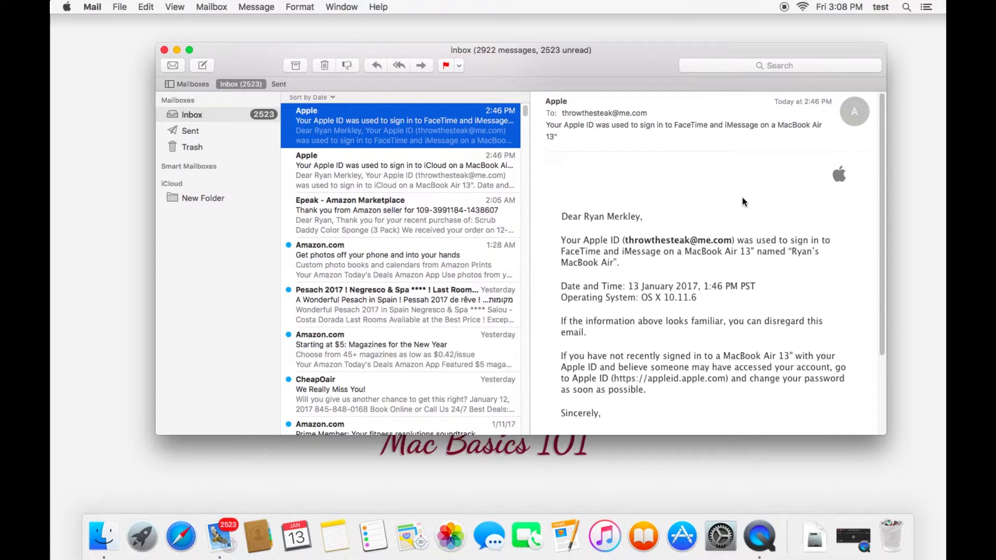
pyautogui.moveTo(727, 166)
pyautogui.click(677, 151)
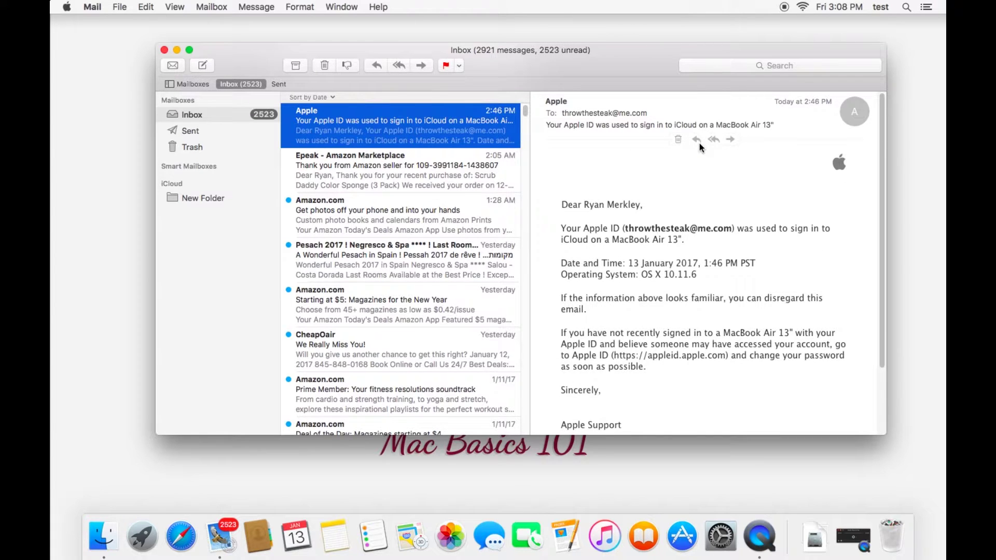
pyautogui.click(697, 143)
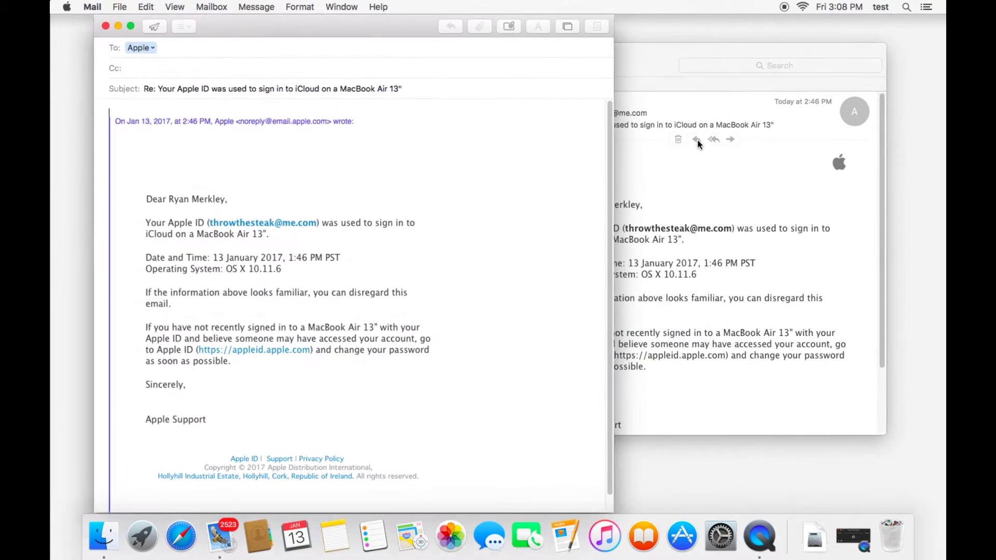
pyautogui.click(107, 26)
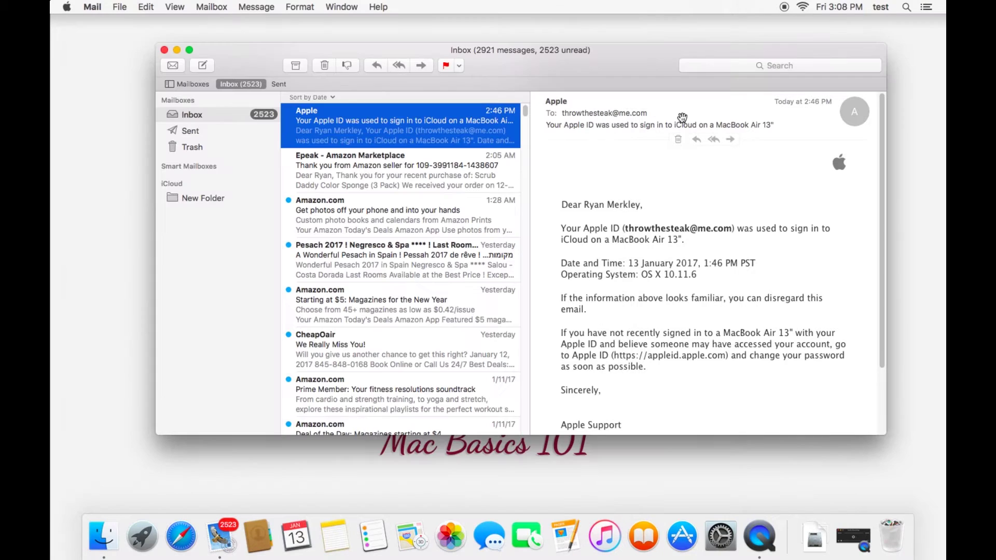
pyautogui.click(730, 140)
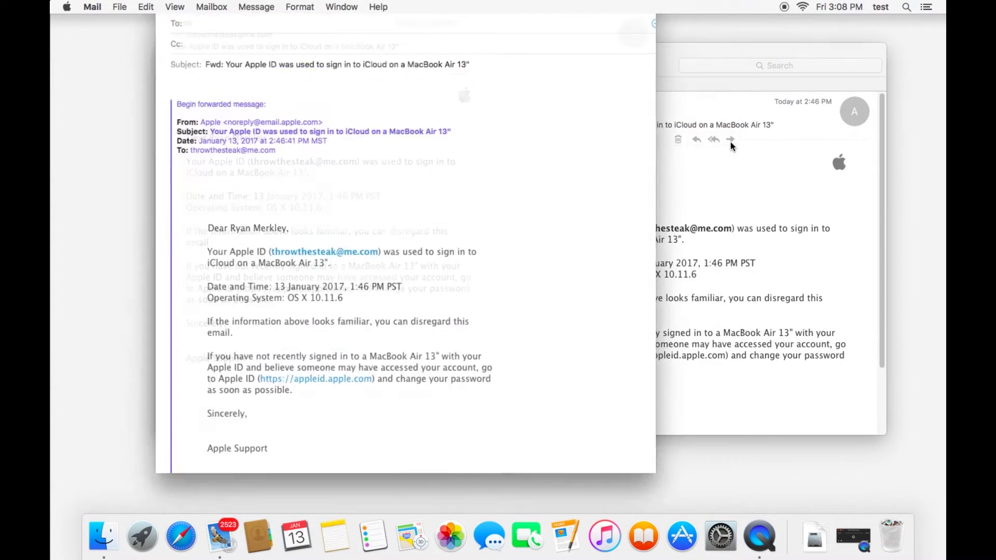
pyautogui.click(118, 26)
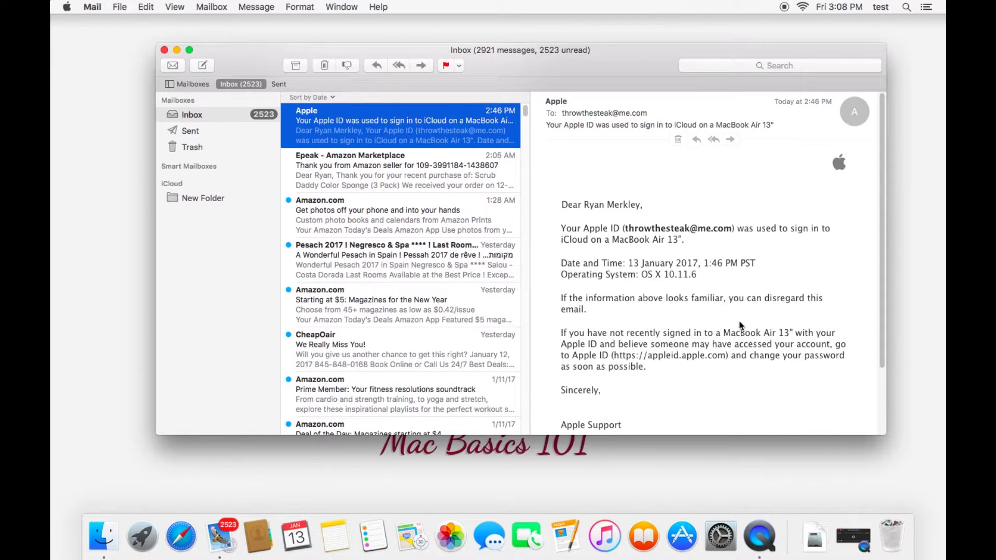
pyautogui.moveTo(686, 143)
pyautogui.click(559, 102)
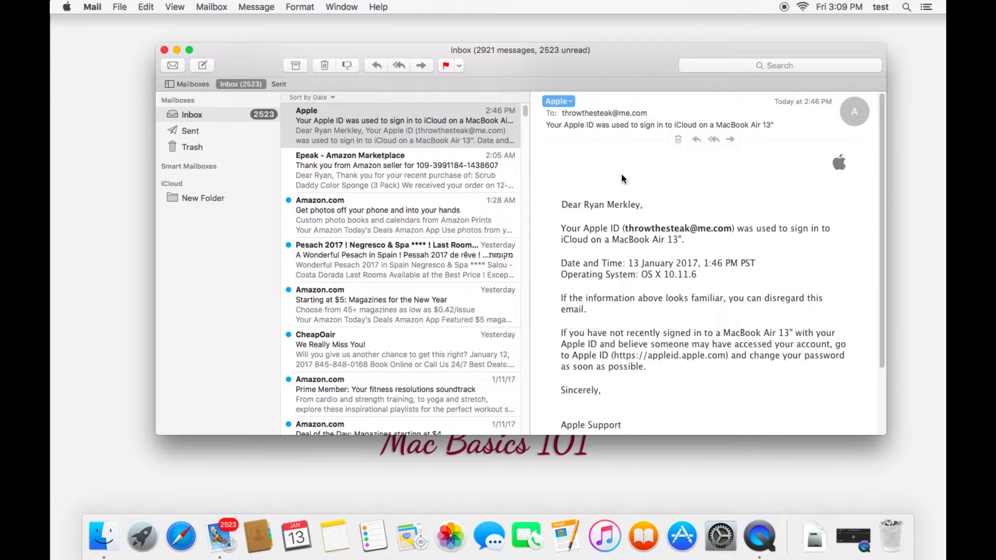
pyautogui.click(571, 102)
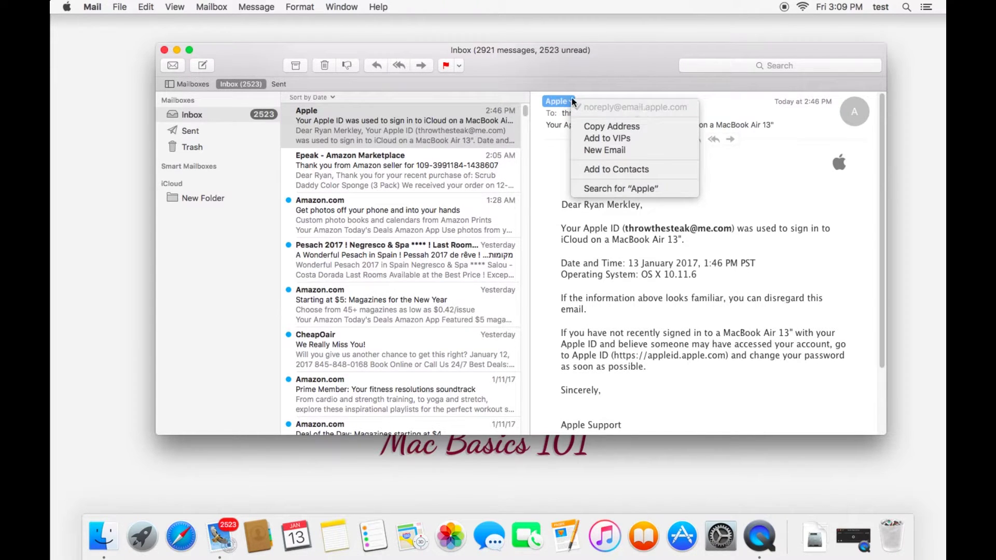
pyautogui.click(566, 167)
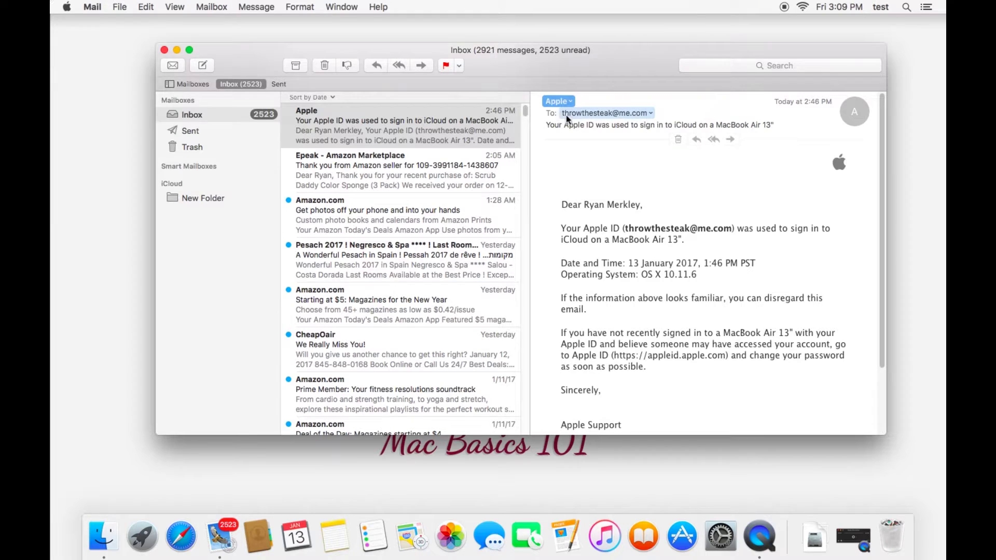
pyautogui.click(652, 114)
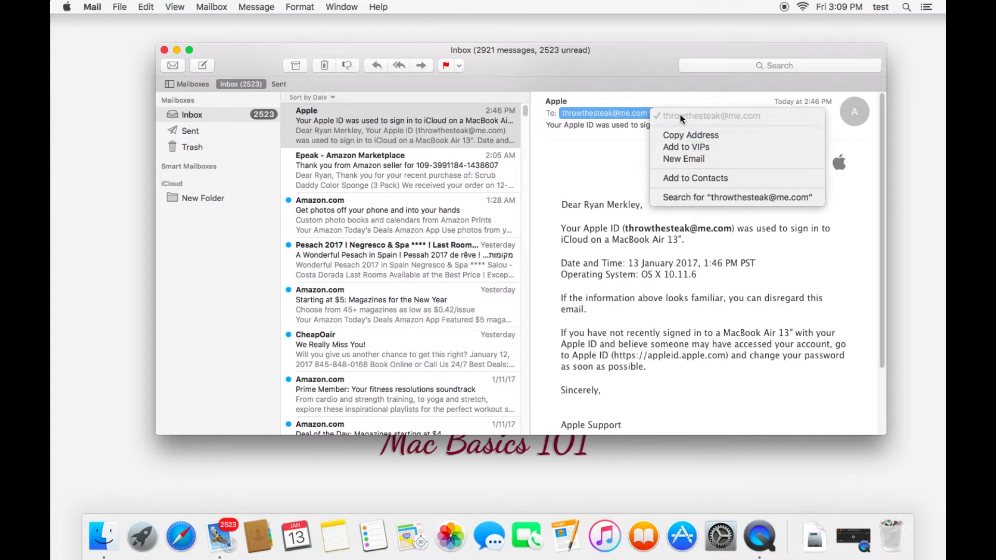
pyautogui.click(573, 196)
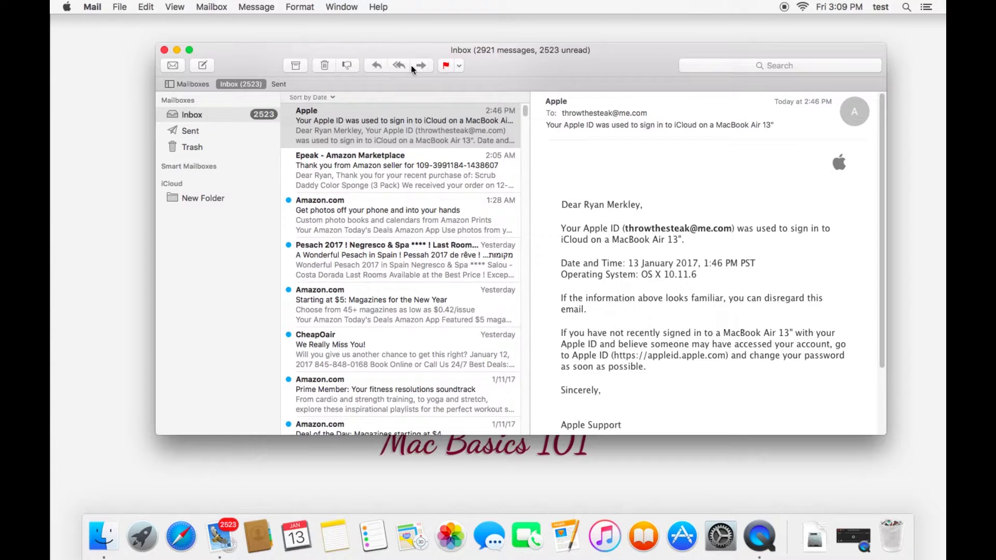
# Flag the Apple iCloud sign-in message red.
pyautogui.click(375, 64)
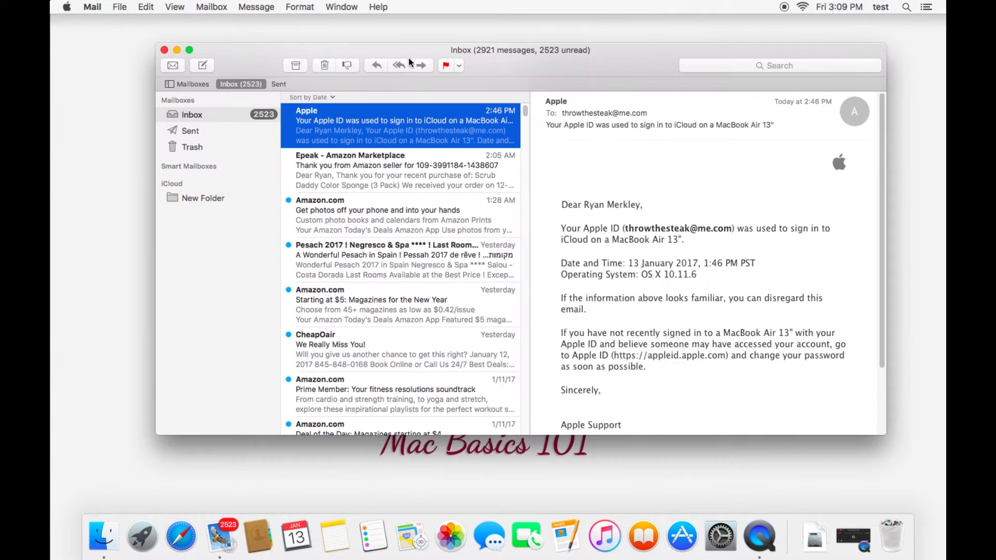
pyautogui.click(458, 65)
pyautogui.click(458, 66)
pyautogui.click(446, 66)
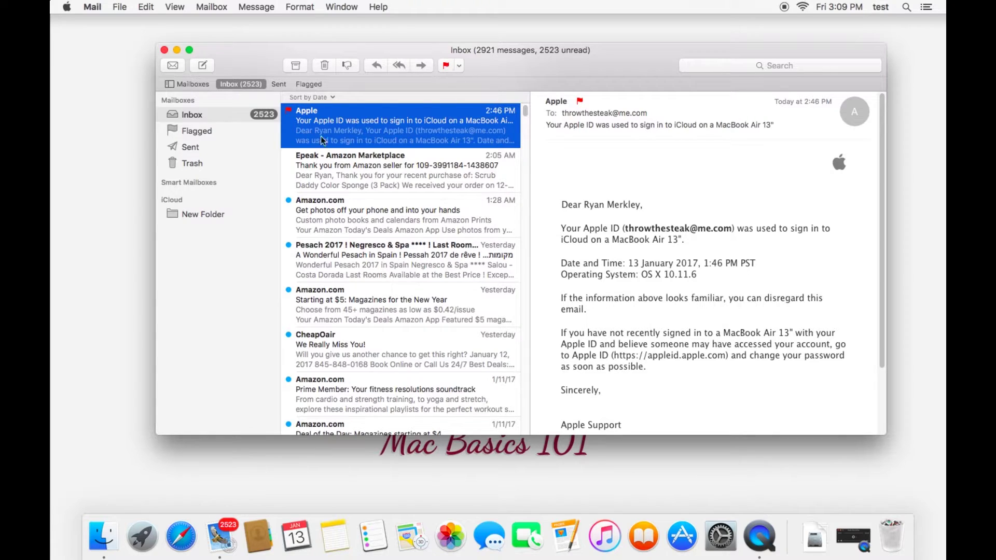
# View the flagged message in the Flagged mailbox, then return to Inbox.
pyautogui.click(202, 130)
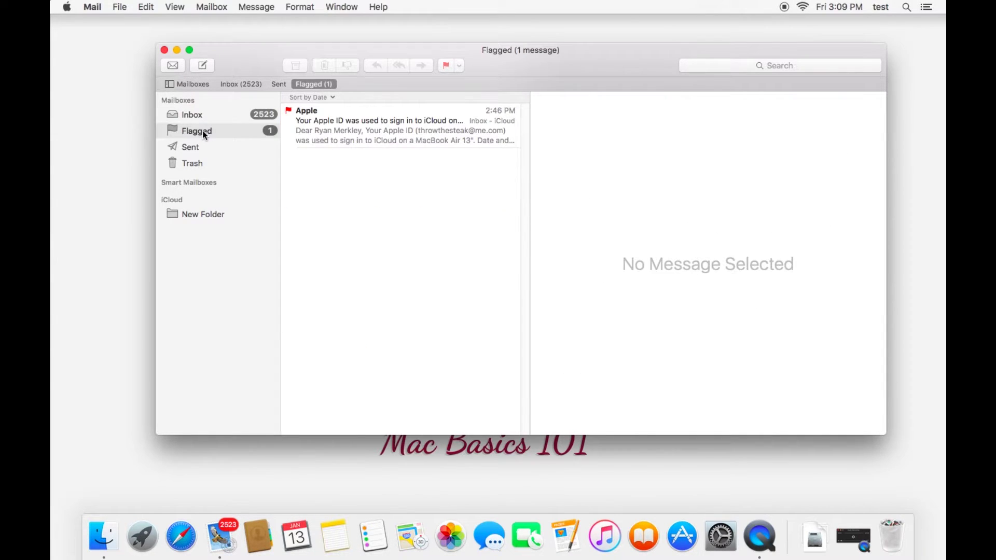
pyautogui.click(338, 130)
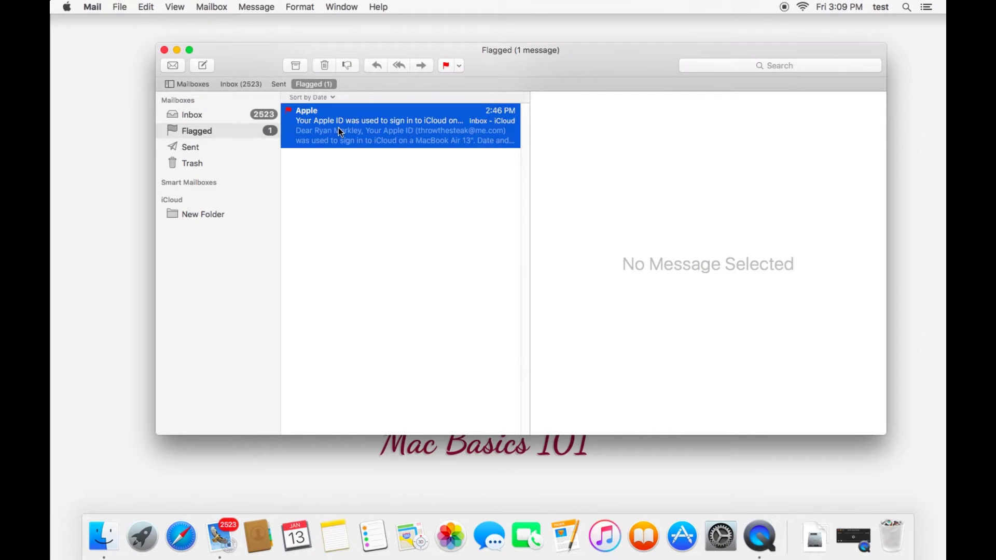
pyautogui.click(186, 115)
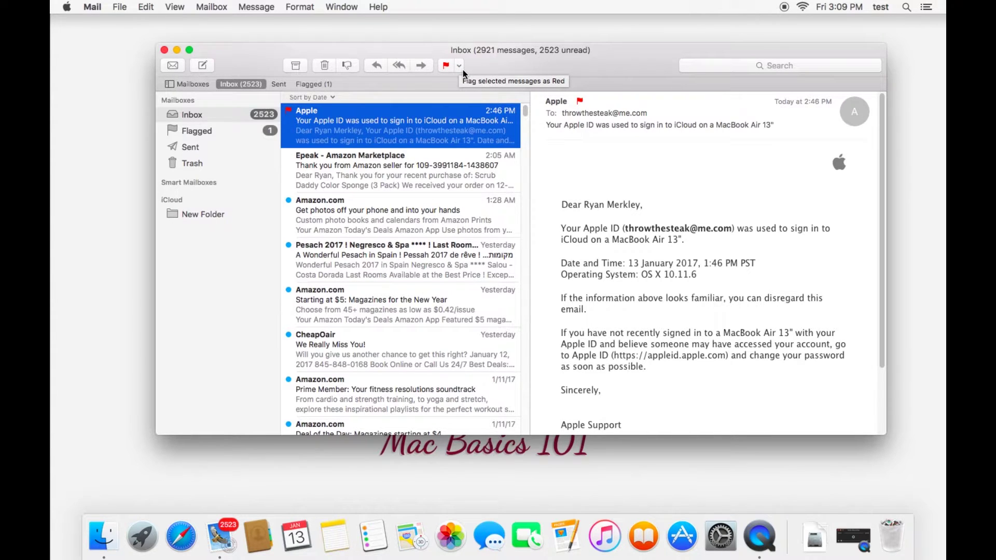
pyautogui.click(203, 66)
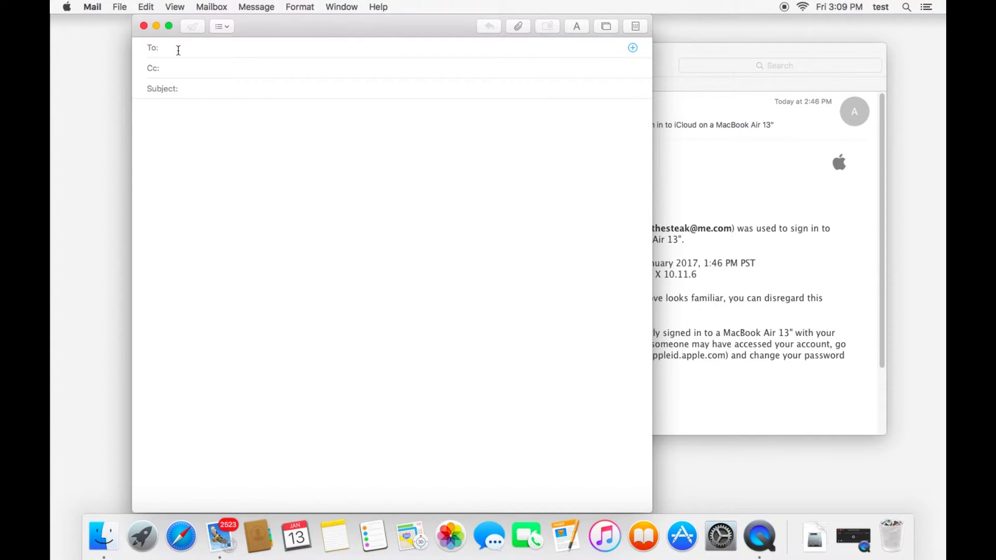
pyautogui.write('test@gmai.com')
pyautogui.press('Tab')
pyautogui.press('Tab')
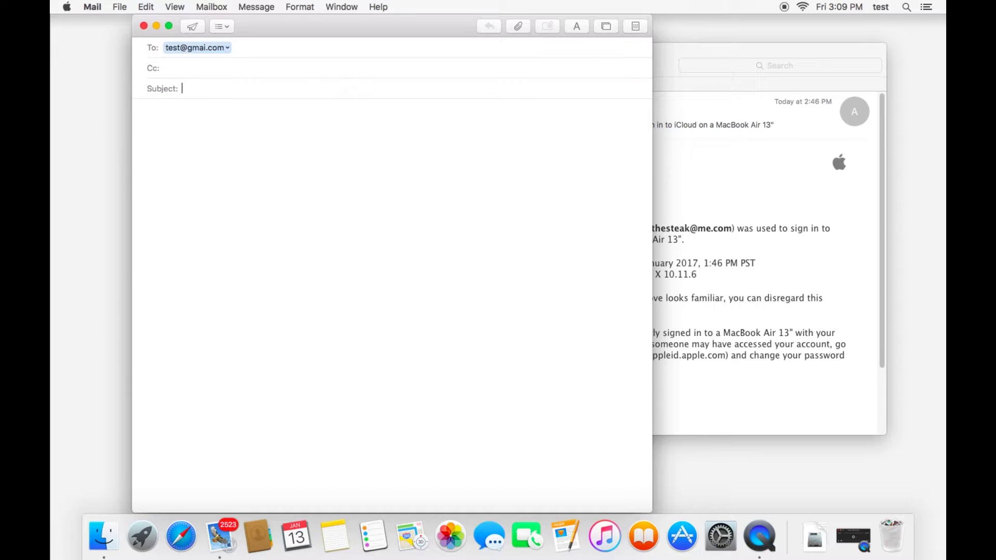
pyautogui.write('Test')
pyautogui.write(' Hello')
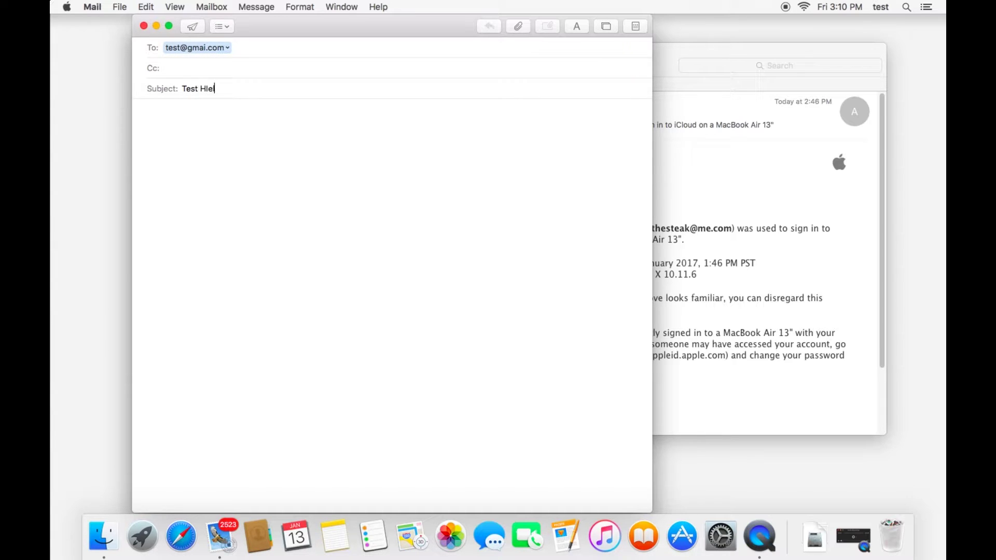
pyautogui.press('Tab')
pyautogui.write('hello')
pyautogui.click(144, 26)
pyautogui.click(350, 101)
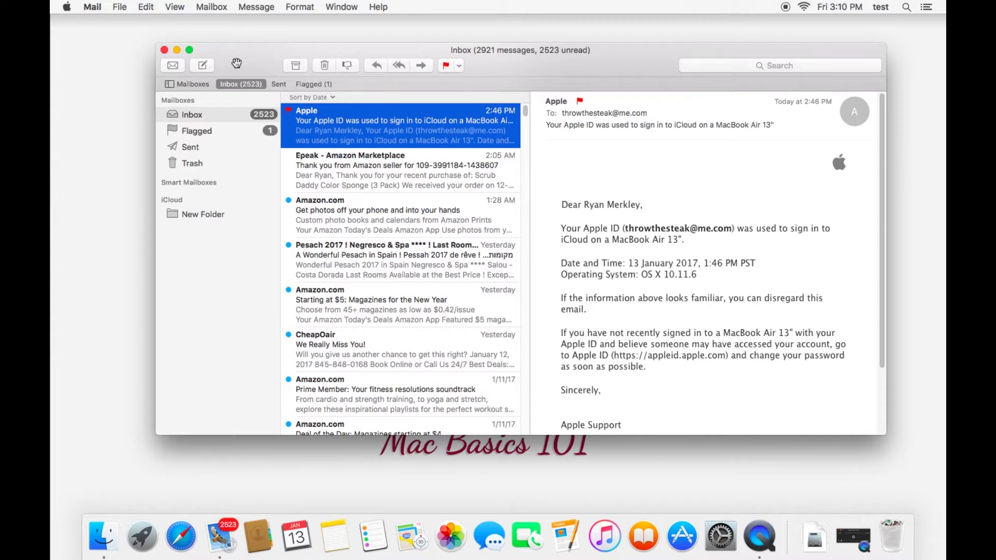
# Open Mail Preferences and switch from General to the Accounts pane showing iCloud IMAP.
pyautogui.click(92, 6)
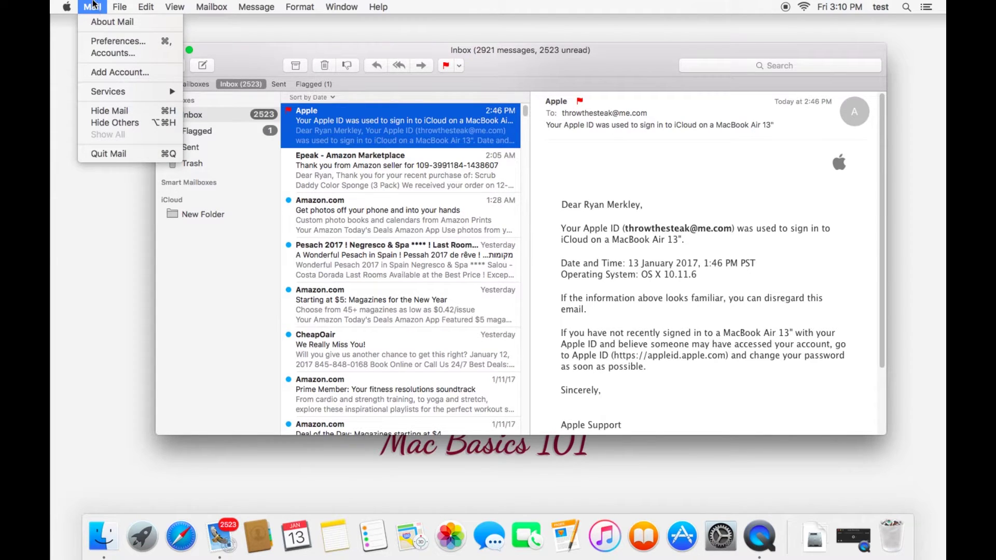
pyautogui.click(127, 41)
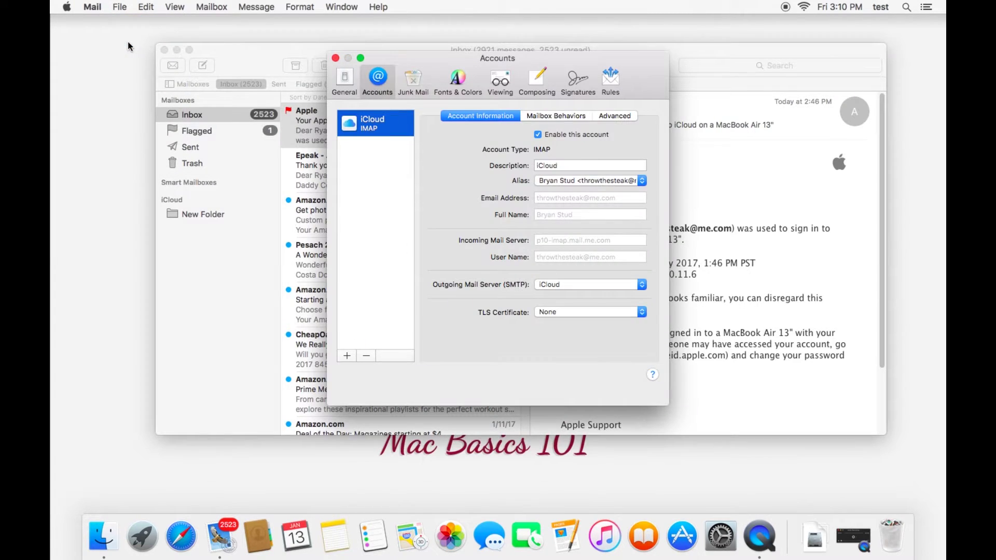
pyautogui.click(348, 85)
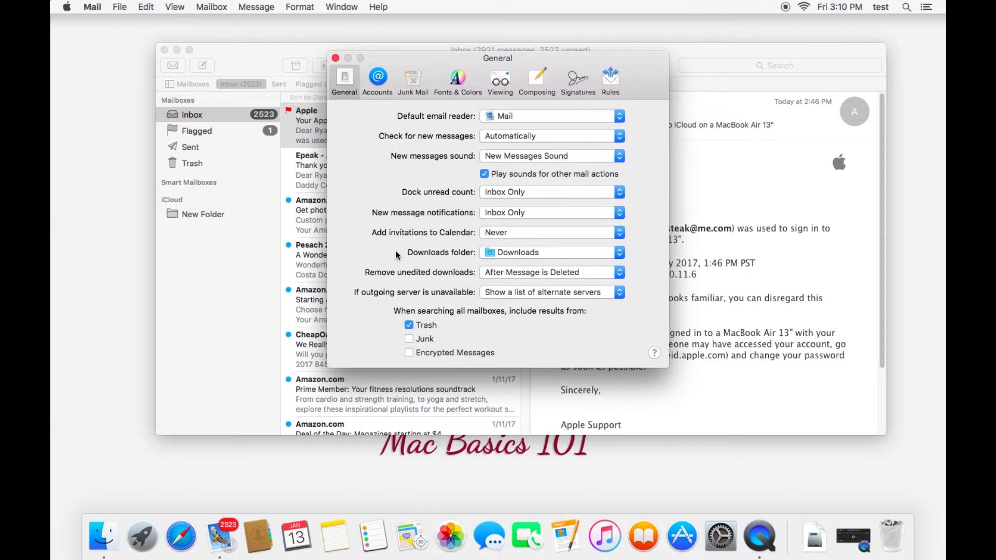
pyautogui.click(378, 79)
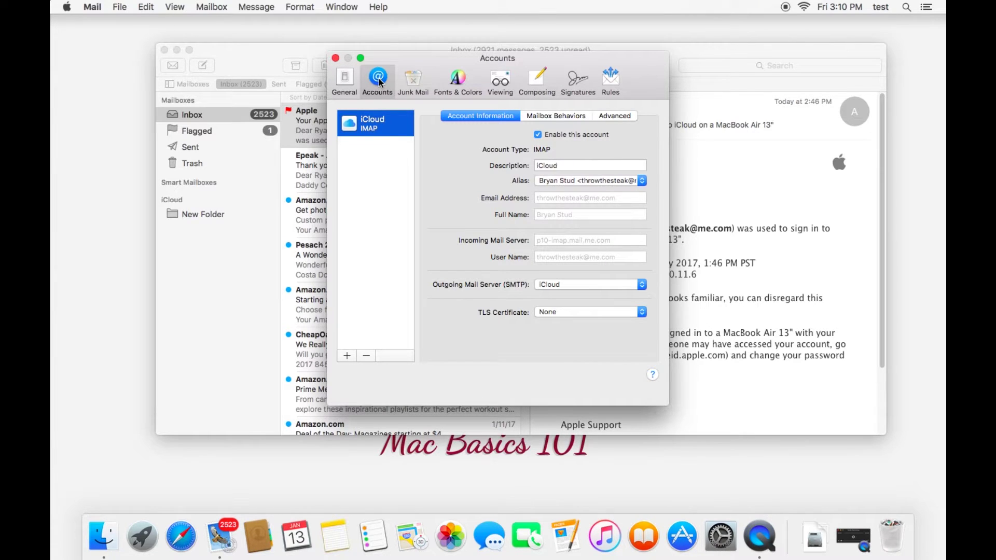
# Start adding a Google account, then cancel the Google sign-in.
pyautogui.click(347, 355)
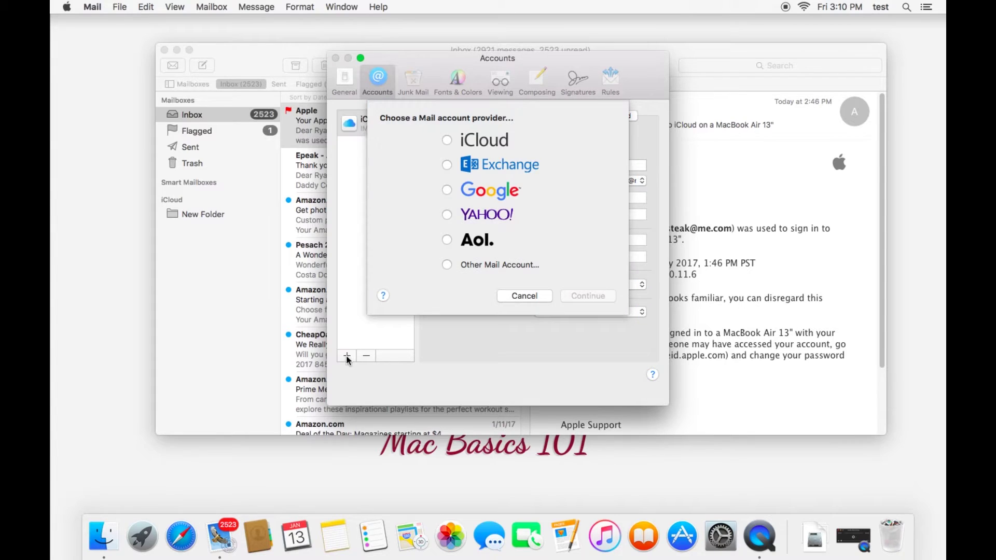
pyautogui.click(483, 193)
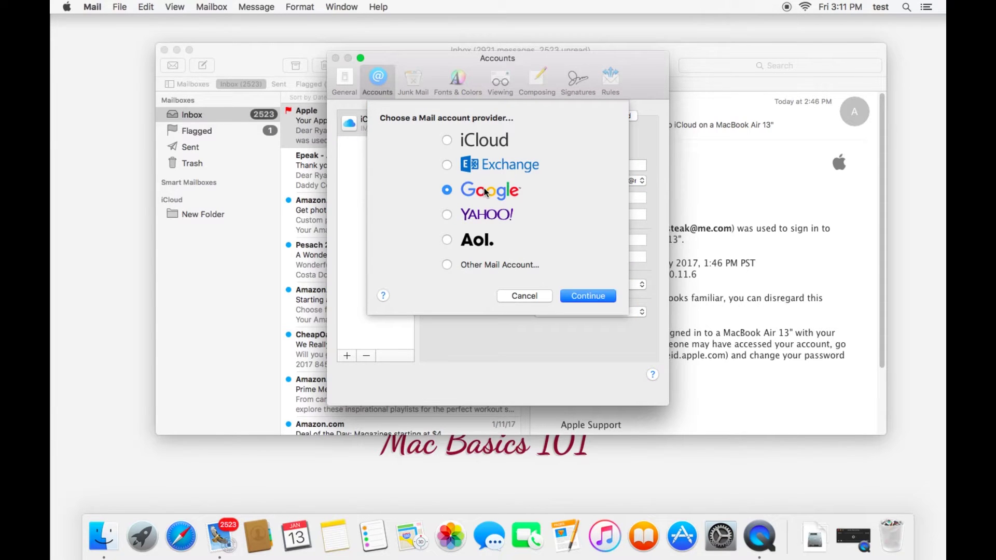
pyautogui.click(582, 295)
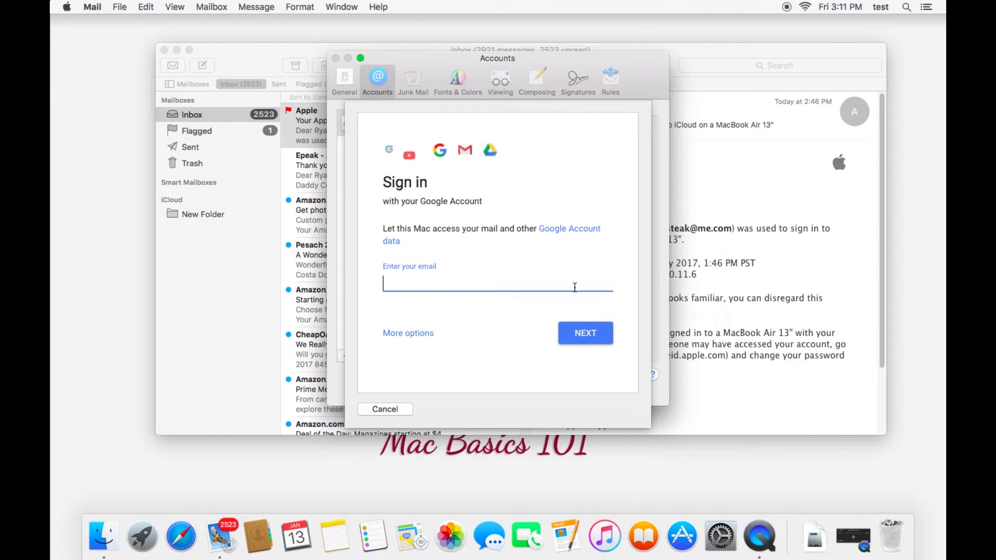
pyautogui.click(391, 409)
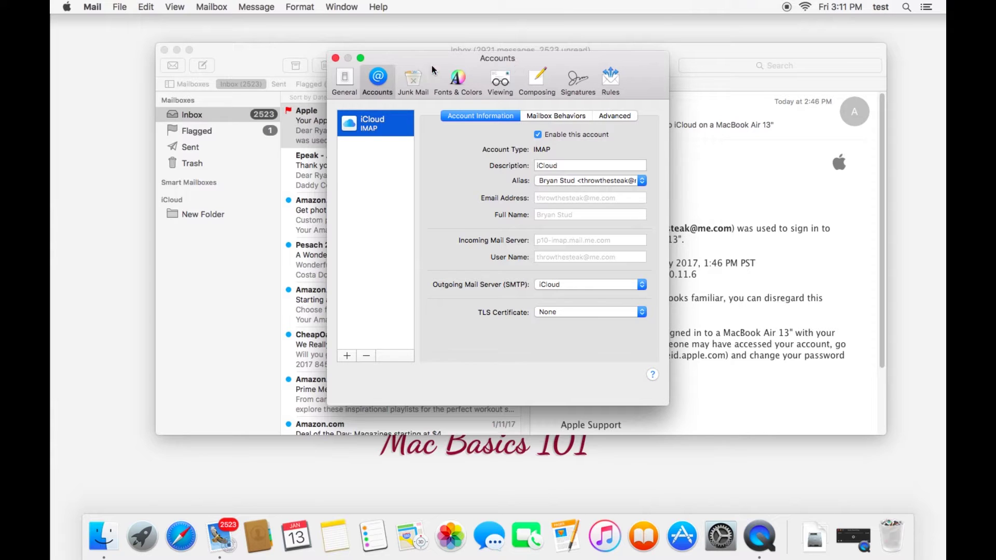
# Add a rule named 'Me Rule' with condition From contains the user's own e-mail address.
pyautogui.click(611, 83)
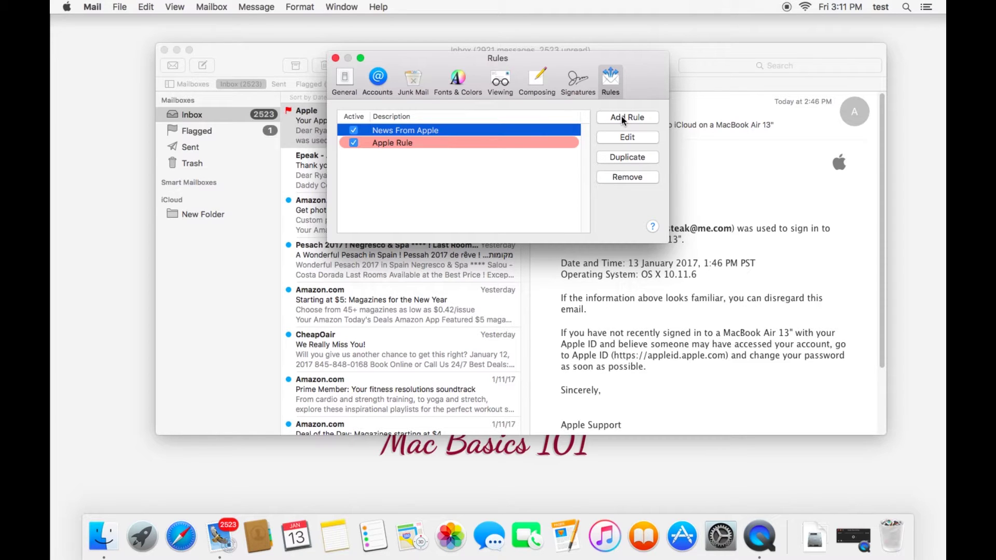
pyautogui.click(621, 116)
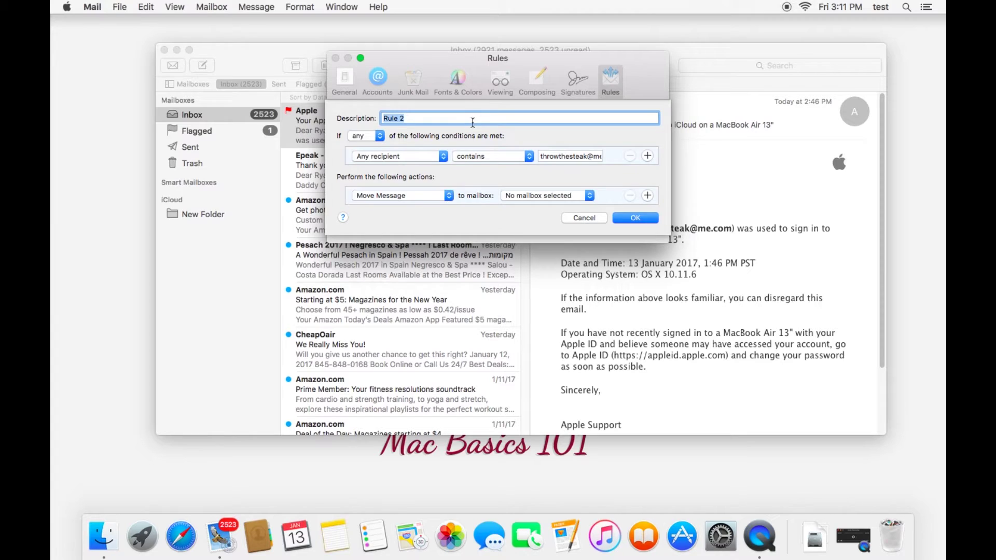
pyautogui.write('Me Rule')
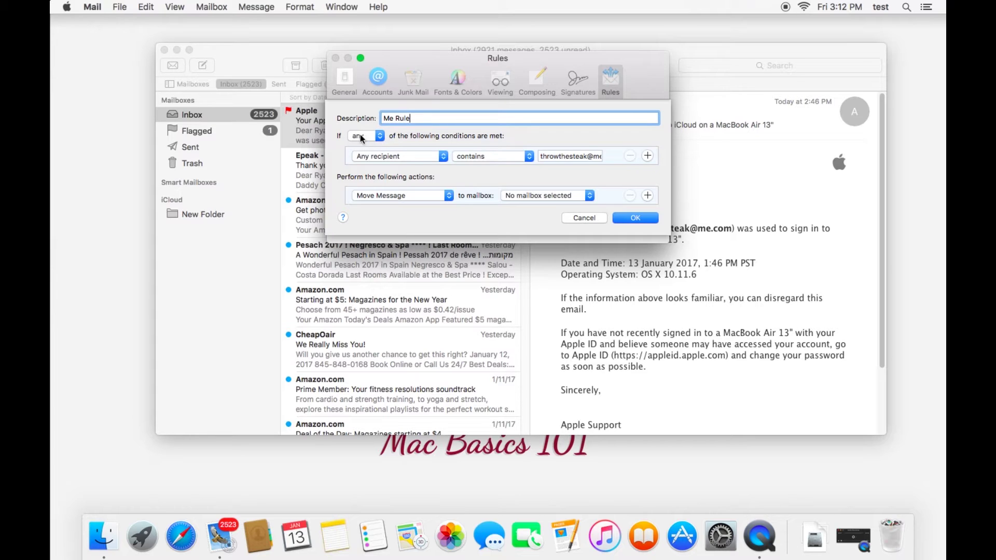
pyautogui.click(418, 153)
pyautogui.click(425, 111)
pyautogui.tripleClick(571, 156)
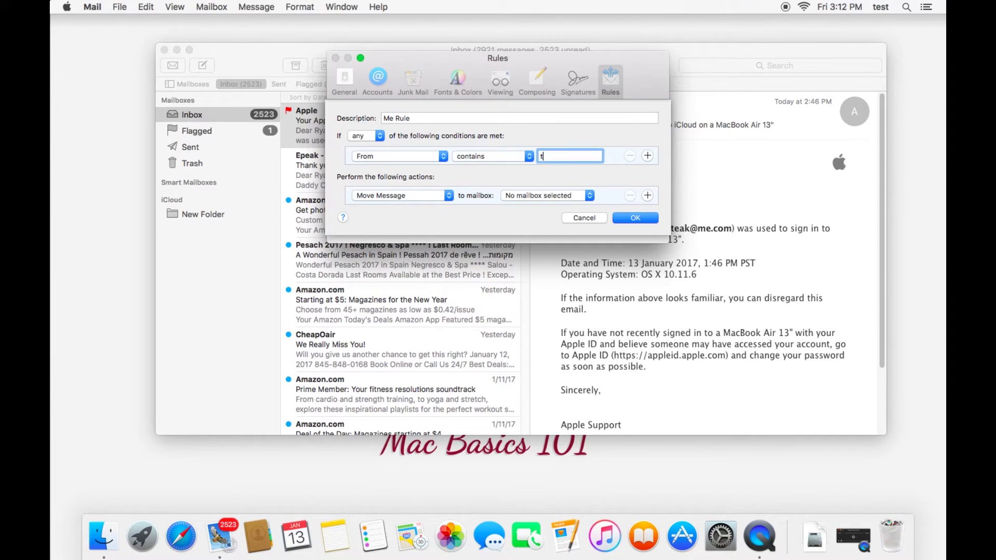
# Set the rule's action to colour the message background Red.
pyautogui.click(581, 194)
pyautogui.moveTo(543, 245)
pyautogui.click(425, 204)
pyautogui.click(440, 195)
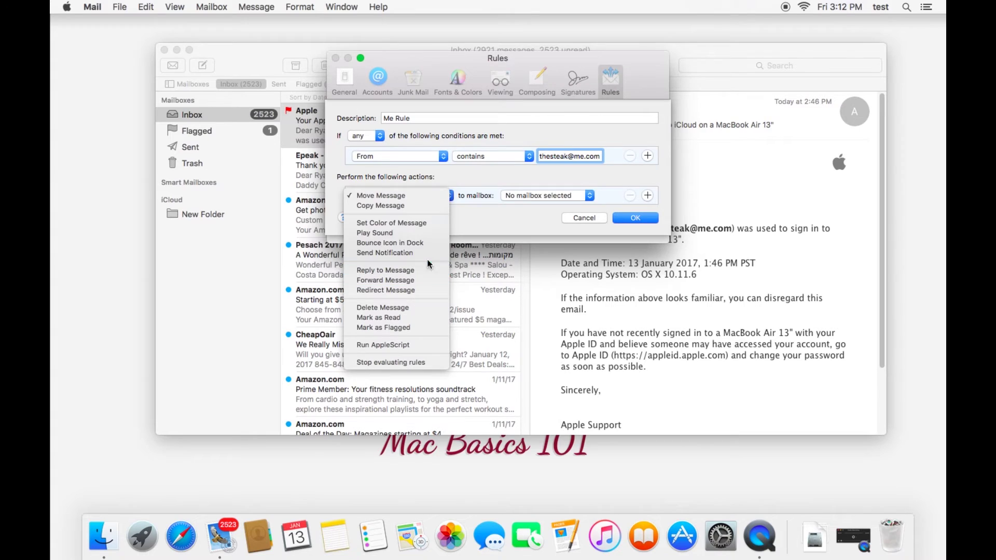
pyautogui.click(431, 224)
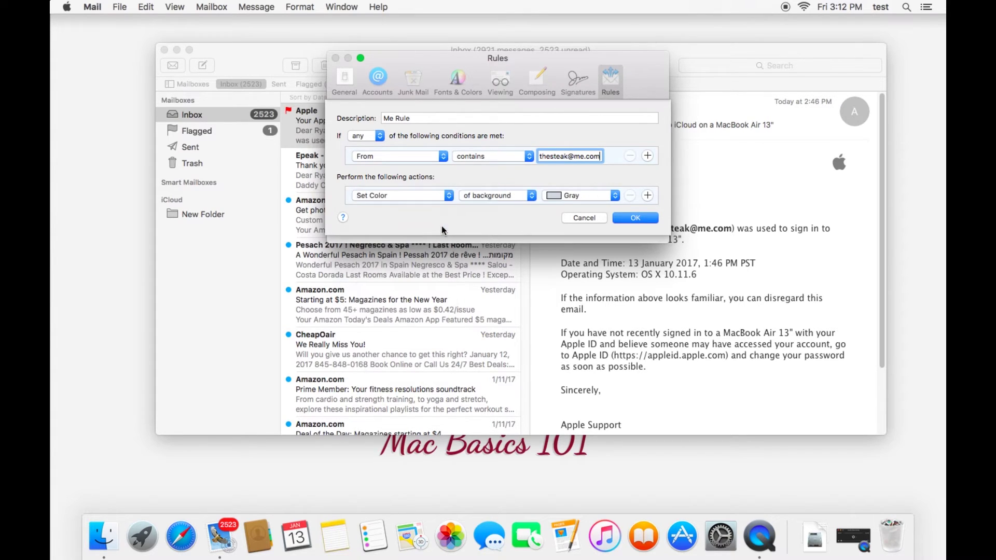
pyautogui.click(555, 201)
pyautogui.click(572, 163)
# Save Me Rule, apply it to existing messages, and close Preferences.
pyautogui.click(638, 217)
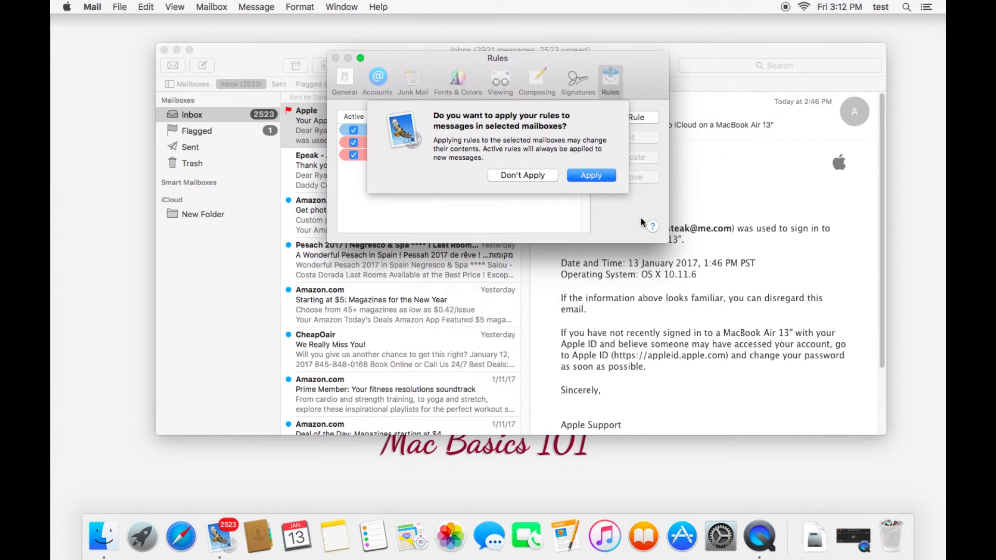
pyautogui.click(588, 174)
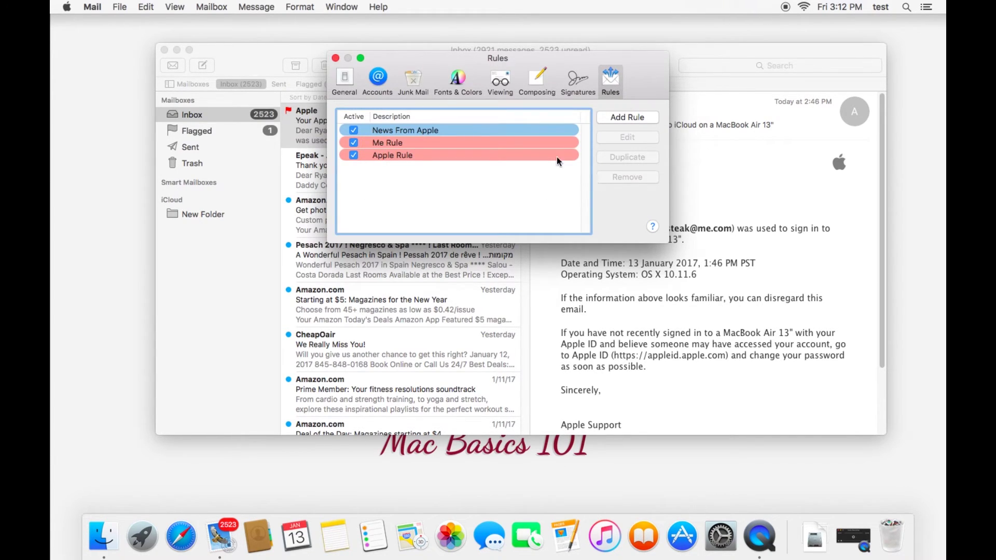
pyautogui.click(336, 59)
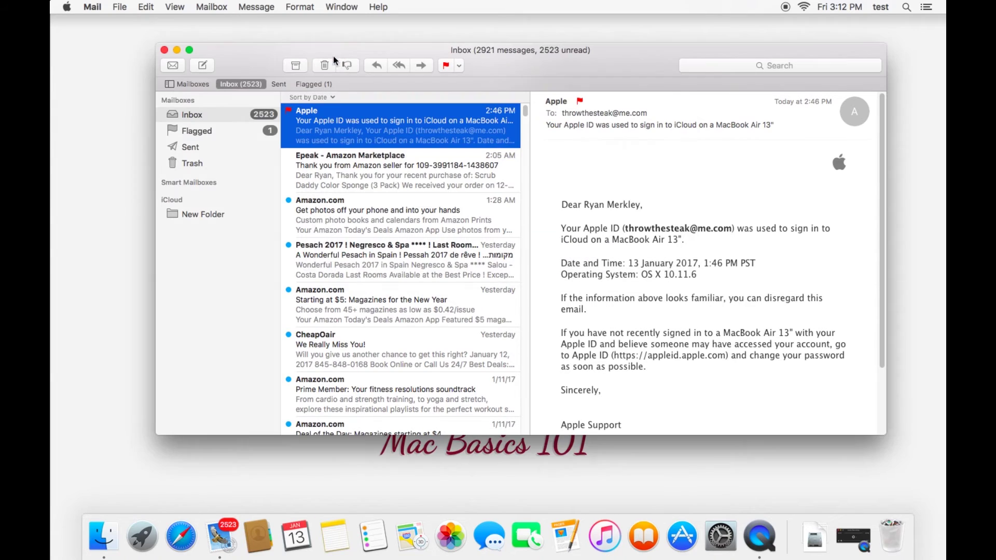
# Send yourself a new message with subject 'Hello' and body 'Yo', addressed to your own address.
pyautogui.click(203, 66)
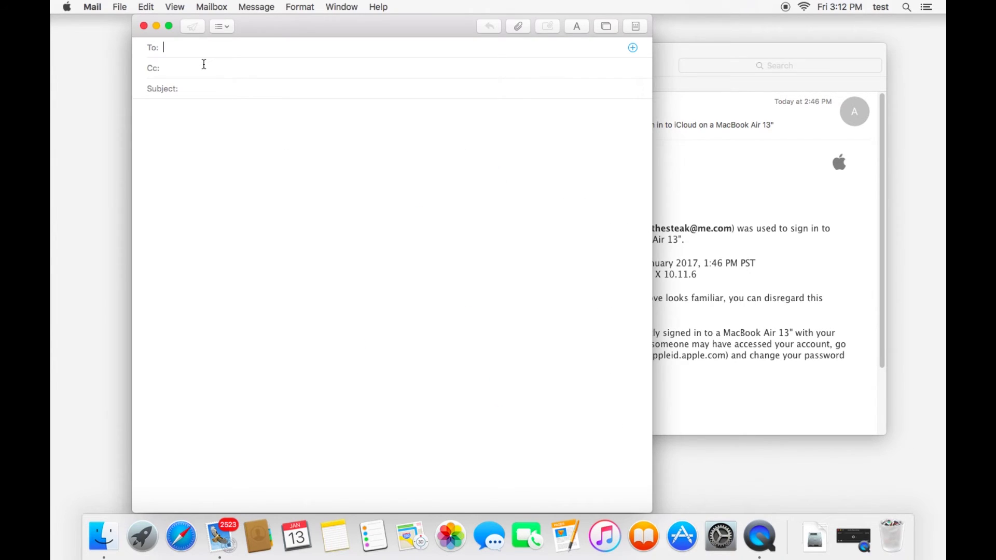
pyautogui.press('Tab')
pyautogui.press('Tab')
pyautogui.write('Hello')
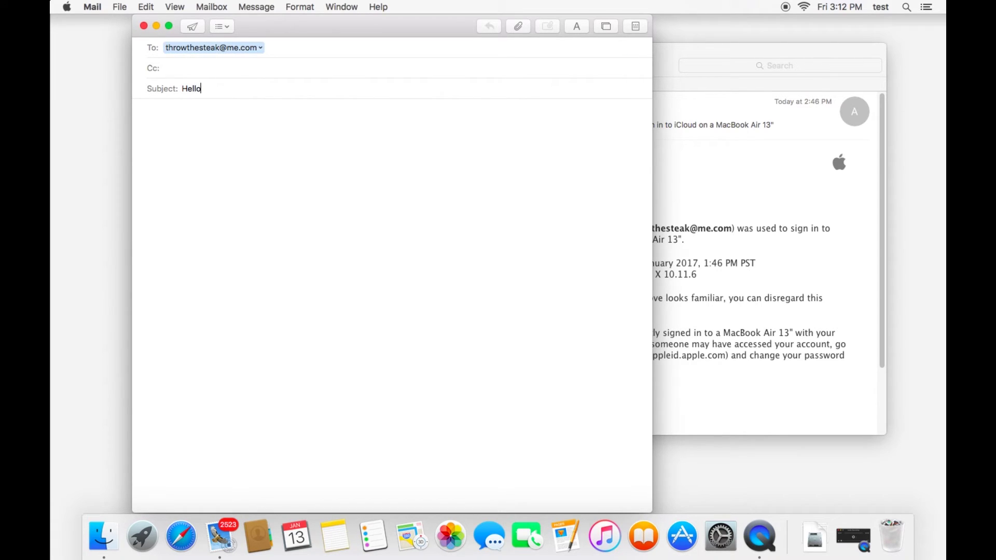
pyautogui.press('Tab')
pyautogui.write('Yo')
pyautogui.click(193, 27)
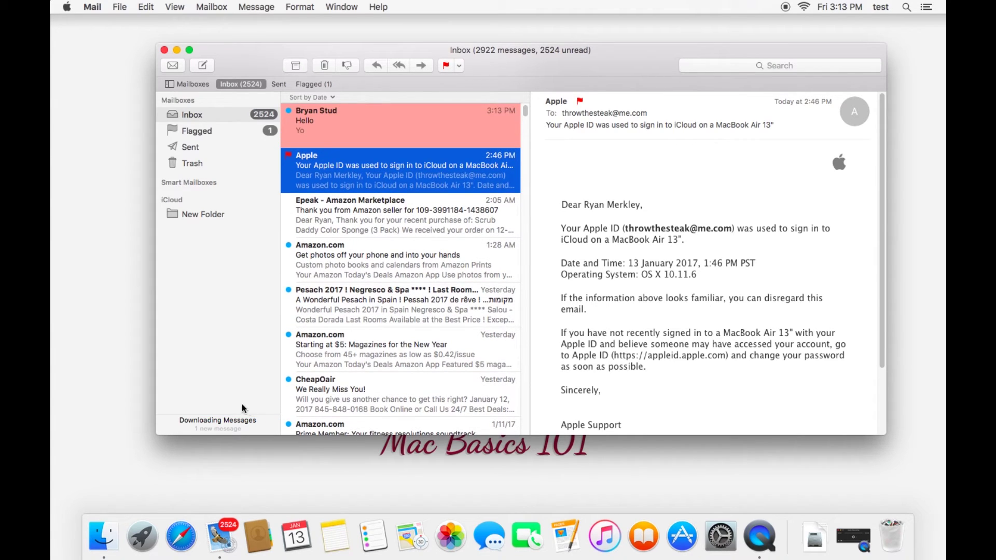
# Read the Hello message and the Amazon magazines email, then reopen Hello showing 'Yo'.
pyautogui.click(381, 118)
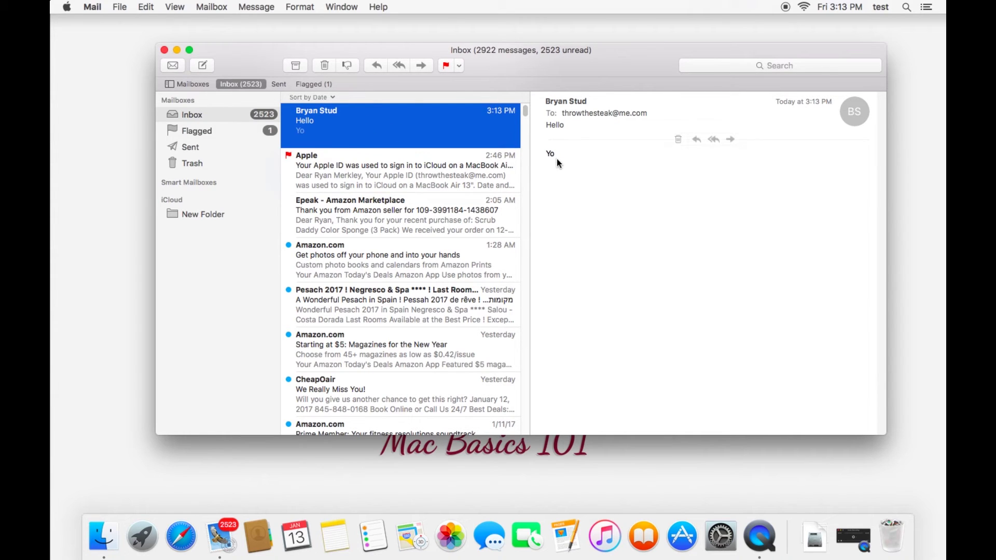
pyautogui.click(384, 346)
pyautogui.scroll(-3, 411, 197)
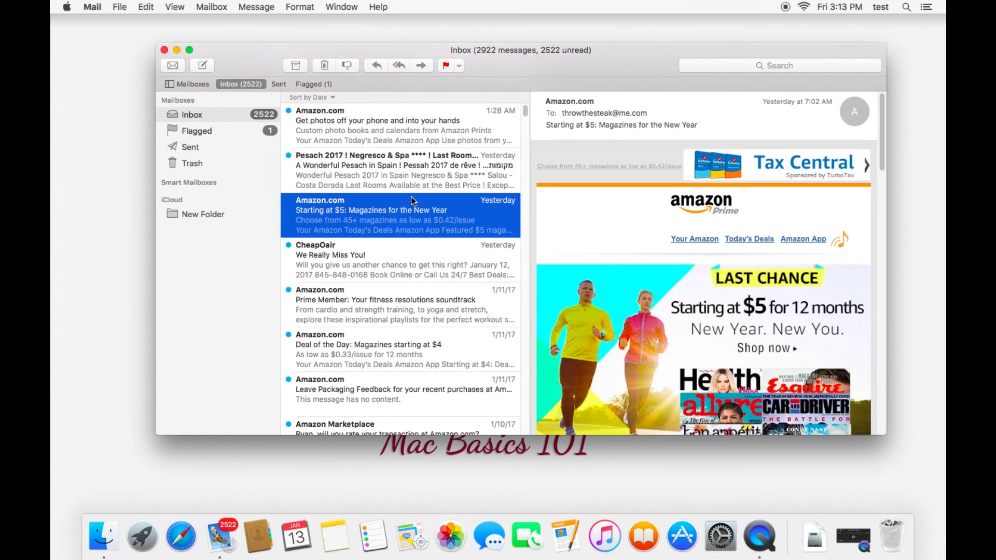
pyautogui.scroll(3, 411, 197)
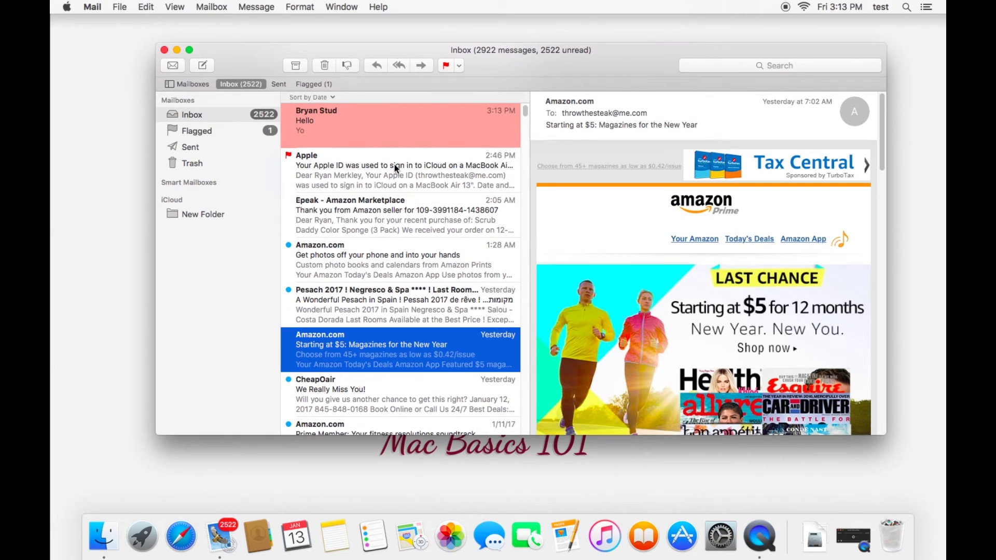
pyautogui.click(365, 125)
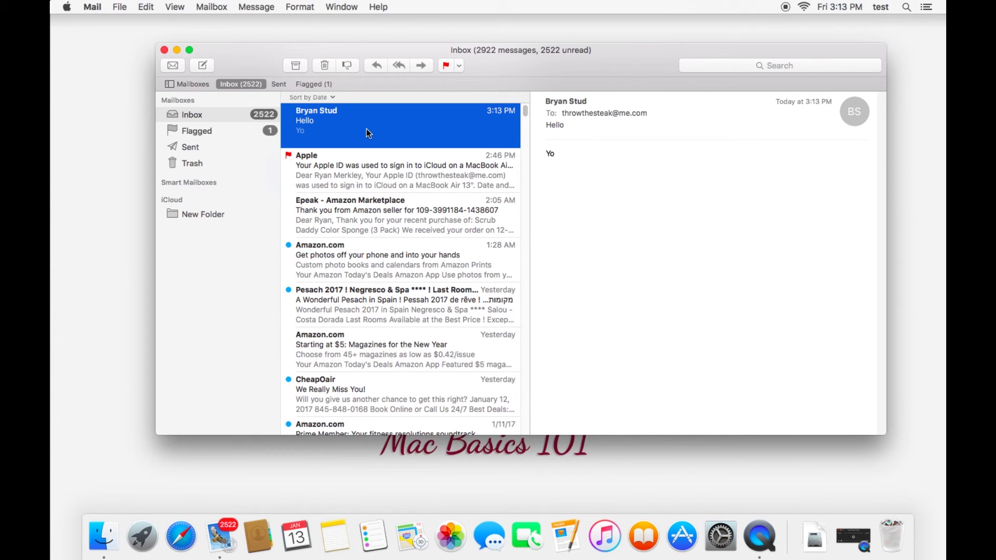
# Look through the Message, Mailbox, Edit, Format and Window menus, then close the Mail viewer window.
pyautogui.click(265, 4)
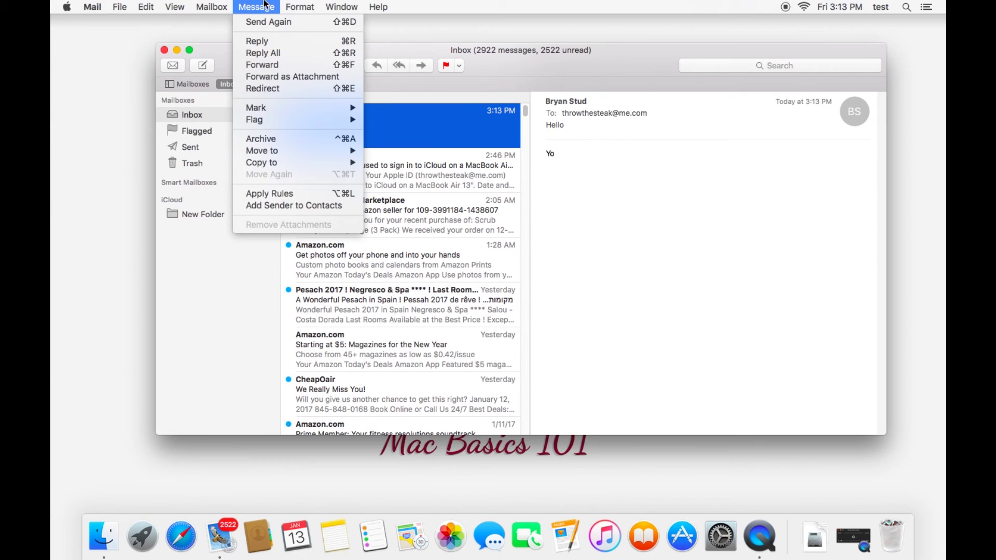
pyautogui.moveTo(217, 4)
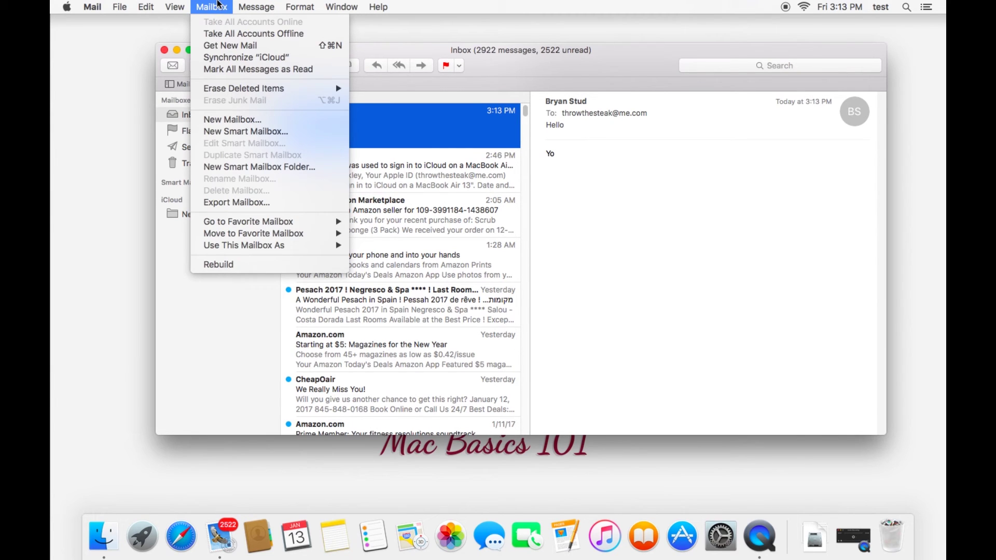
pyautogui.moveTo(126, 4)
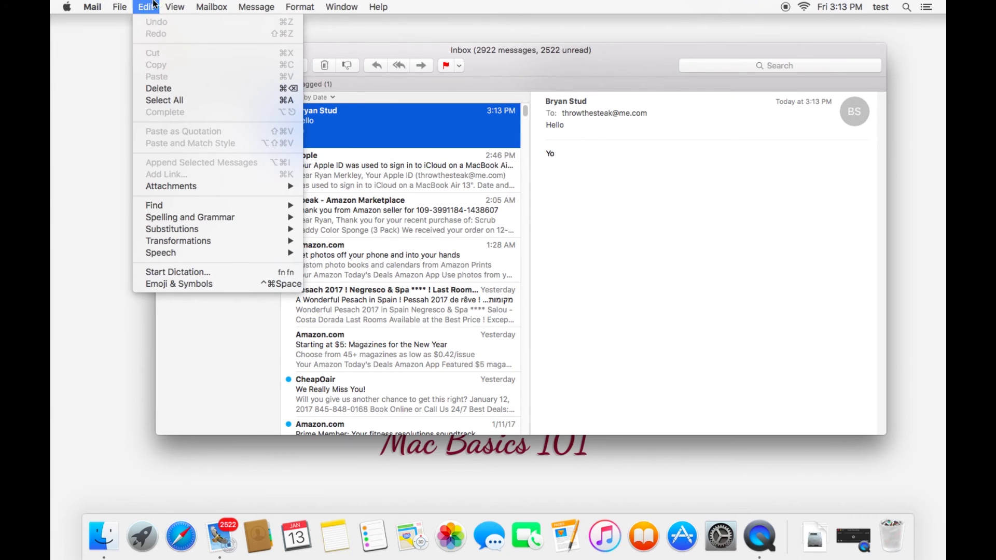
pyautogui.moveTo(286, 4)
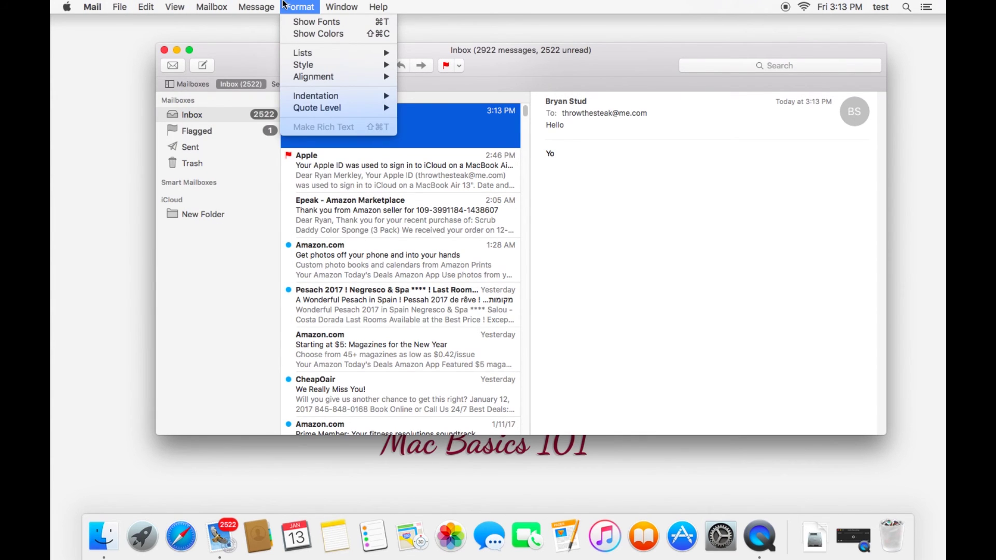
pyautogui.moveTo(341, 6)
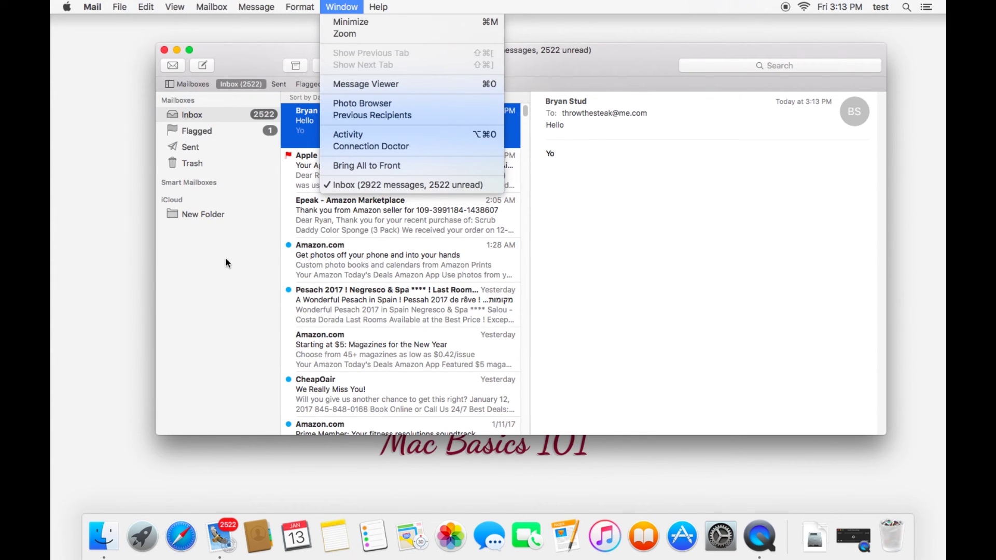
pyautogui.click(250, 270)
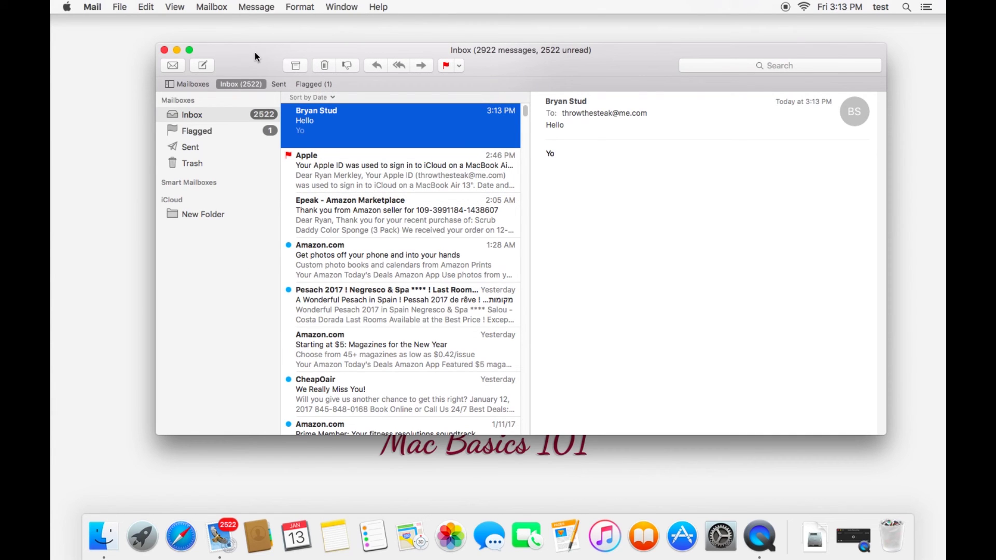
pyautogui.click(165, 49)
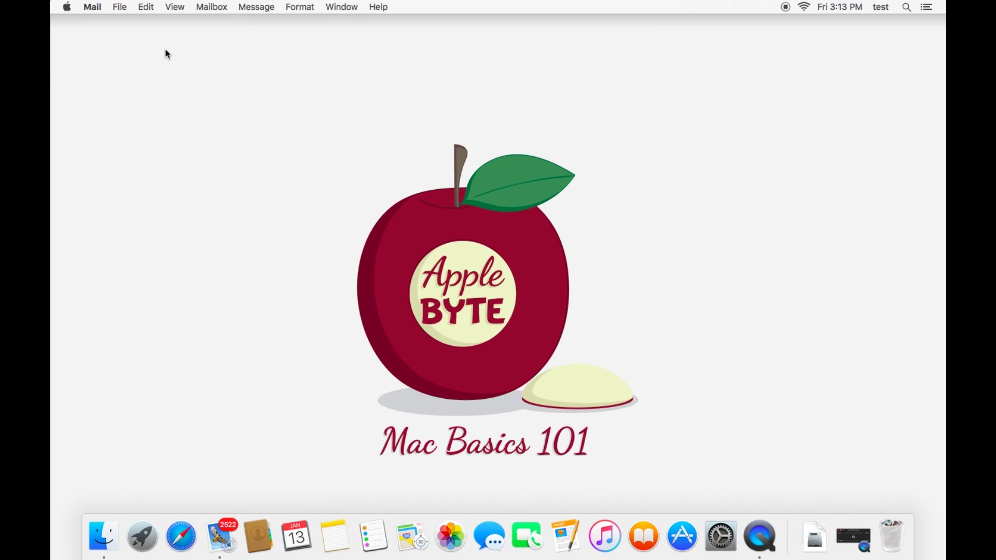